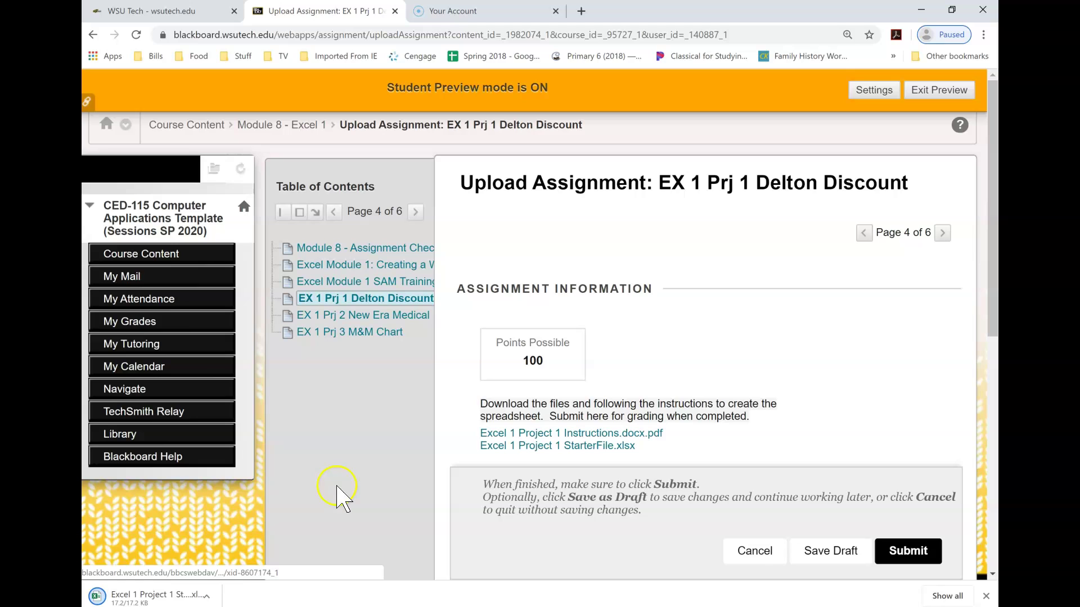
- Open the downloaded Excel 1 Project 1 StarterFile.xlsx from the browser's download bar in Excel
left_click(139, 589)
left_click(139, 594)
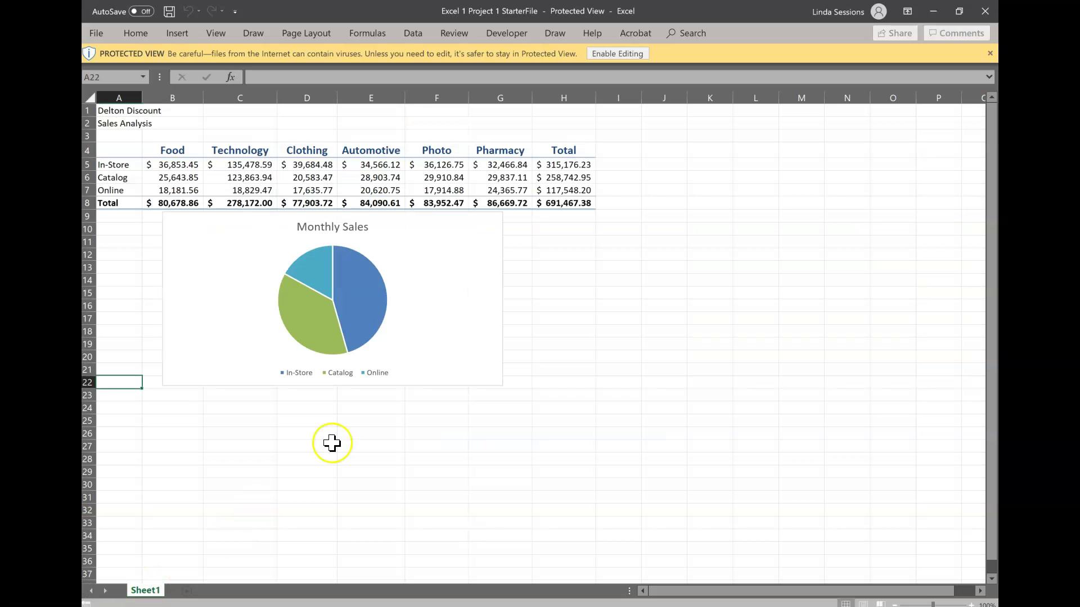
- Enable editing and save as Excel 1 Project 1 plus the student's surname in Documents > Computer Class
left_click(615, 54)
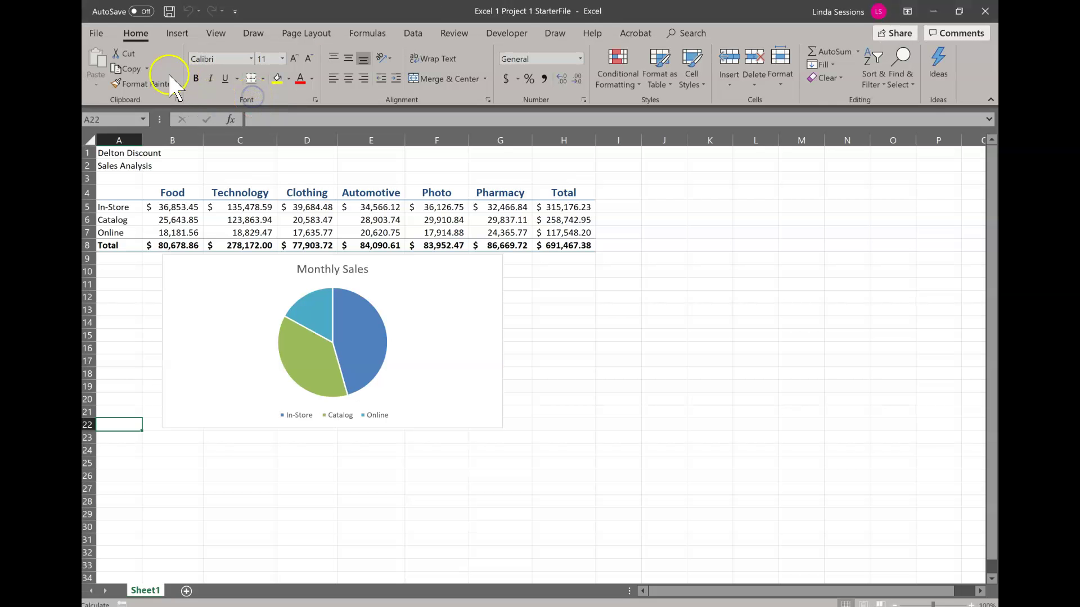
left_click(97, 32)
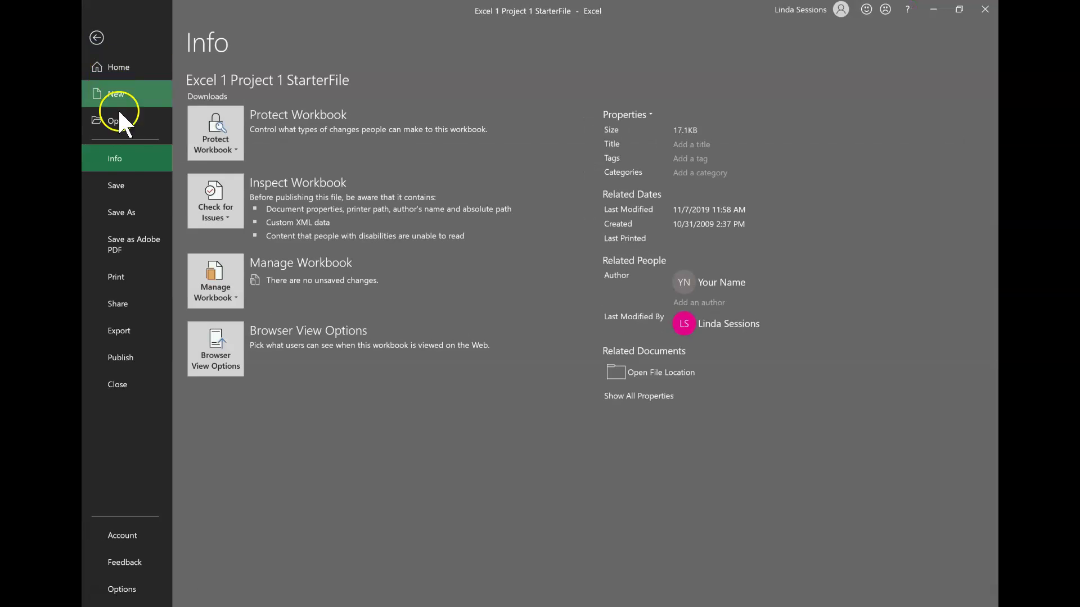
left_click(119, 213)
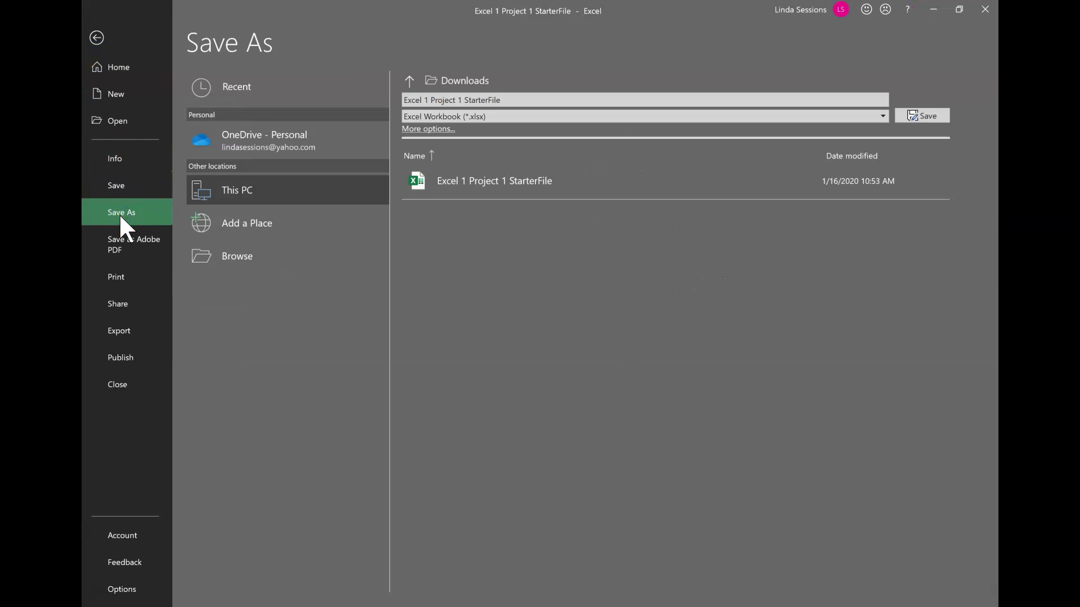
left_click(221, 255)
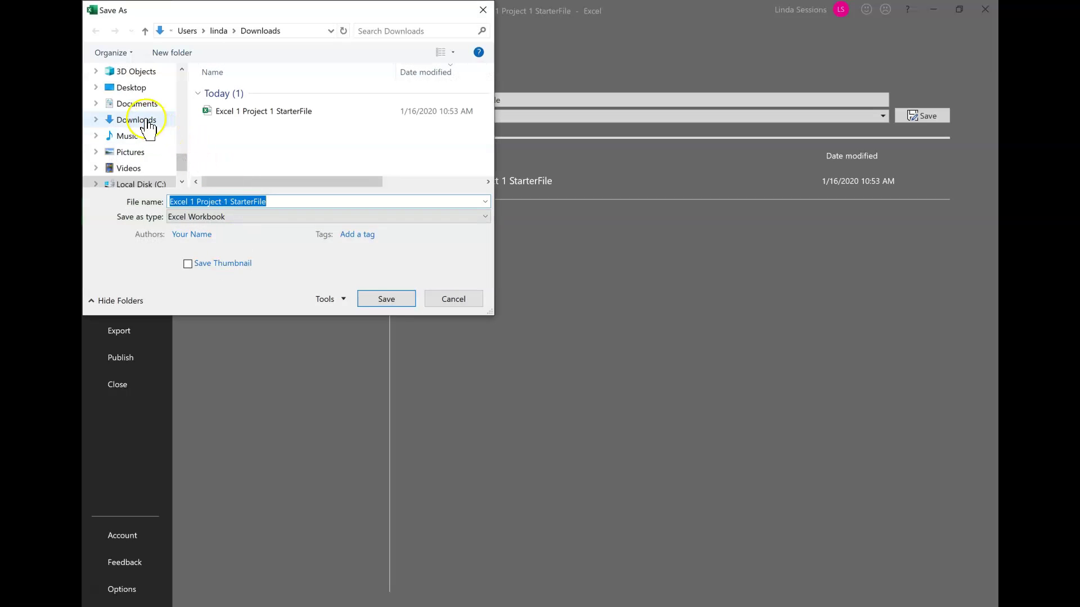
left_click(139, 105)
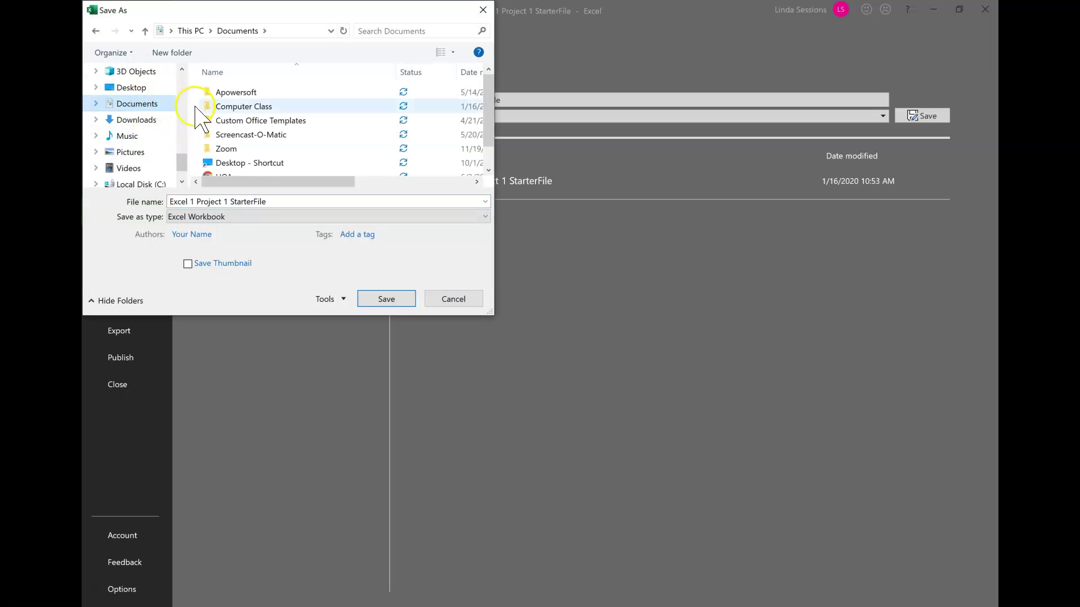
double_click(230, 107)
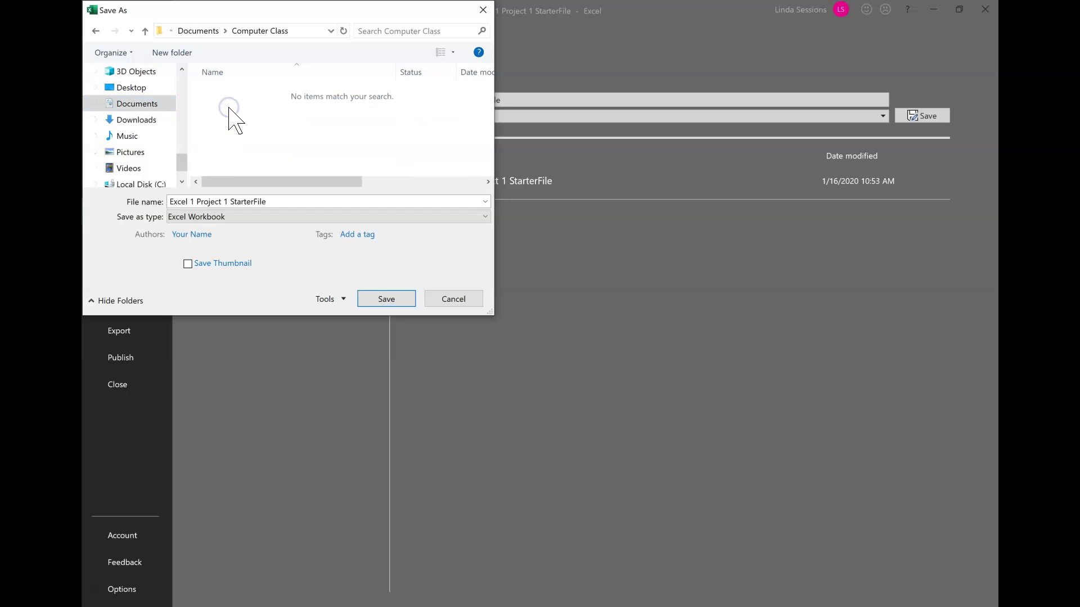
left_click(283, 200)
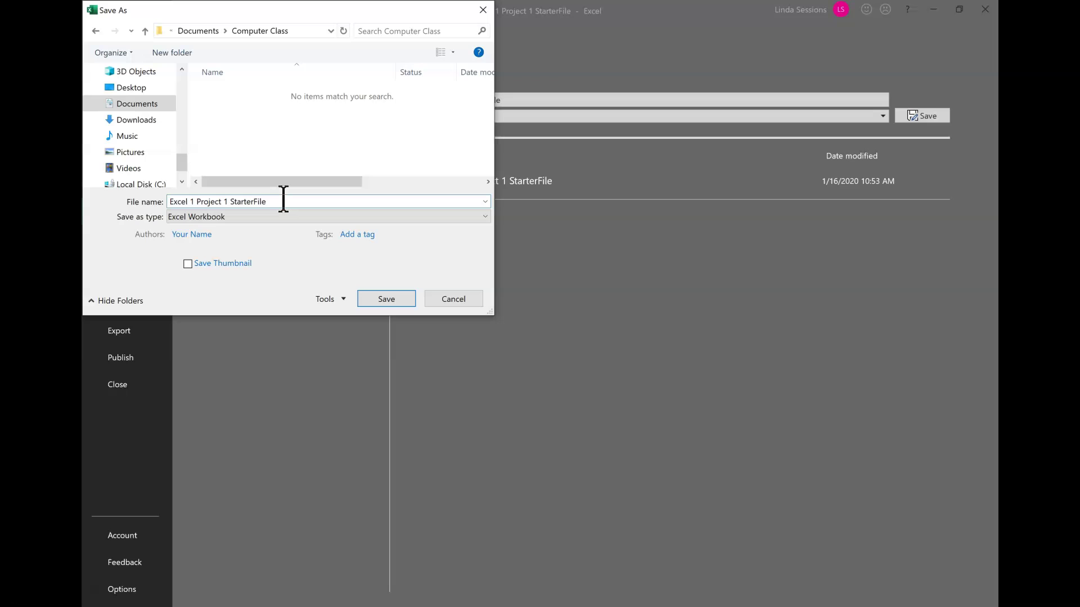
key("BackSpace")
key("BackSpace")
key("BackSpace")
key("BackSpace")
key("BackSpace")
key("BackSpace")
key("BackSpace")
key("BackSpace")
key("BackSpace")
type("essions")
left_click(394, 296)
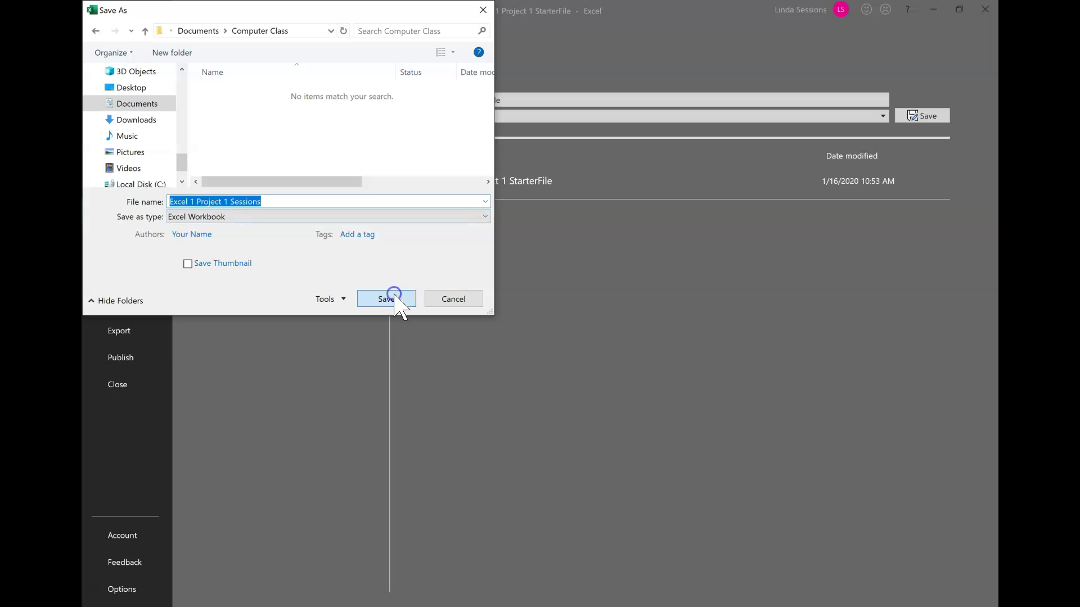
left_click(386, 301)
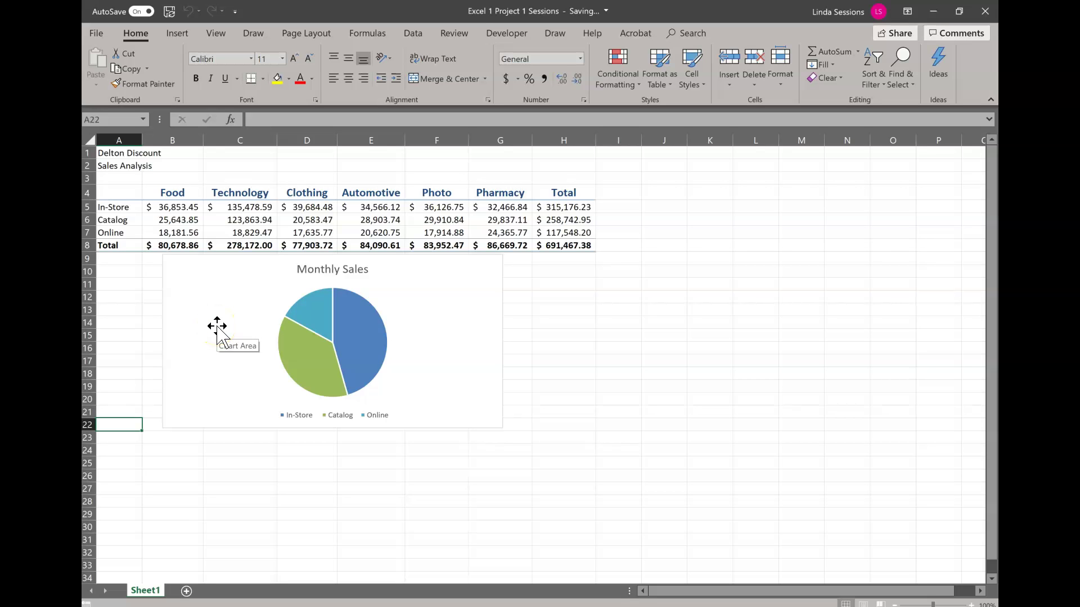
- Replace the Author in Advanced Properties with the student's full name and return to the sheet
left_click(110, 65)
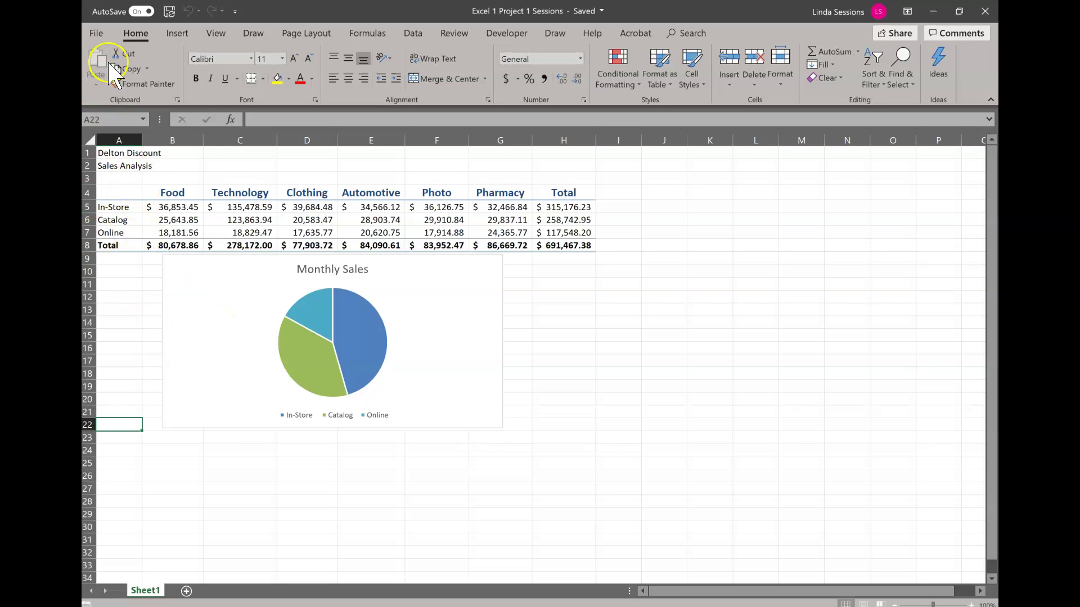
left_click(96, 34)
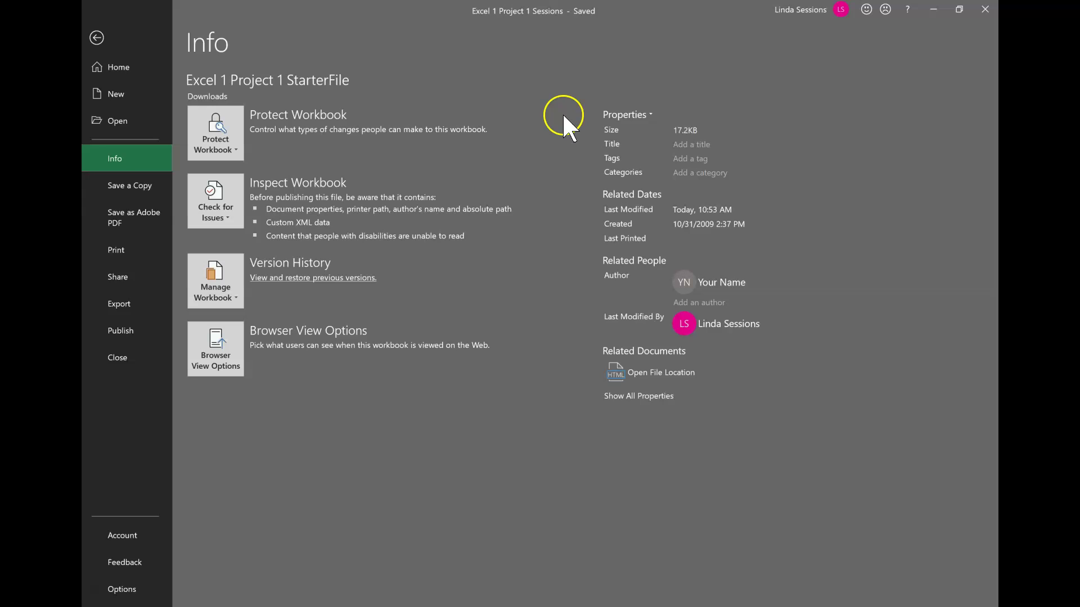
left_click(646, 115)
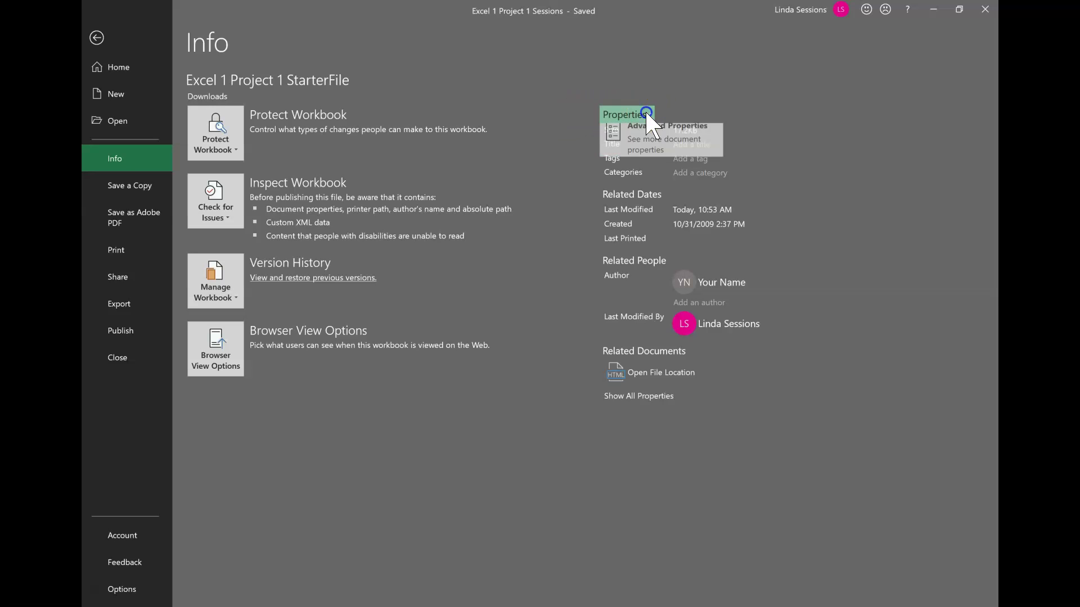
left_click(647, 145)
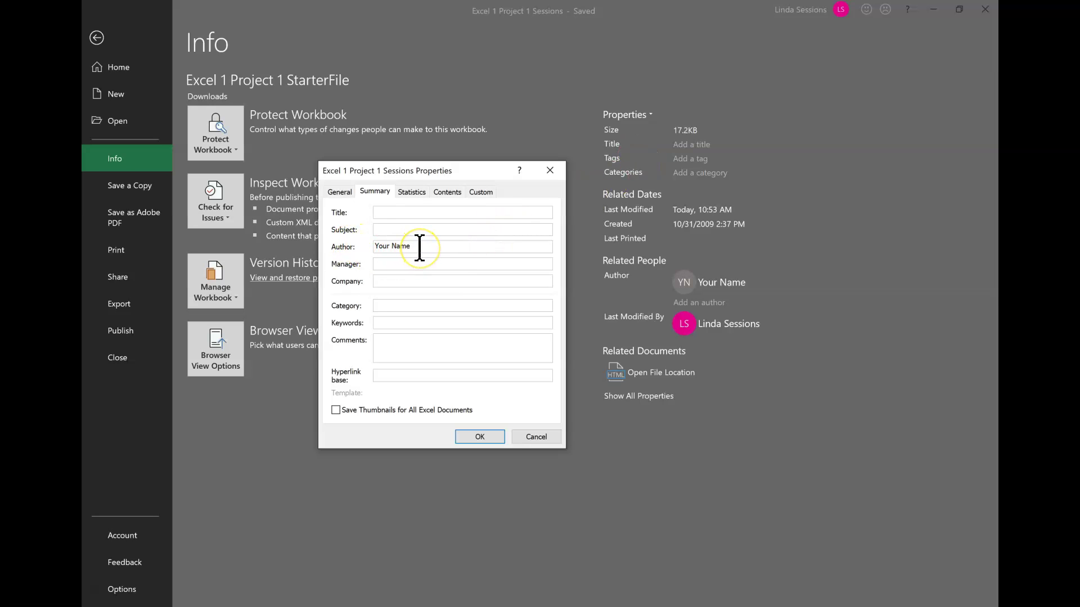
left_click_drag(419, 247, 357, 248)
type("Linda Sessions")
left_click(477, 436)
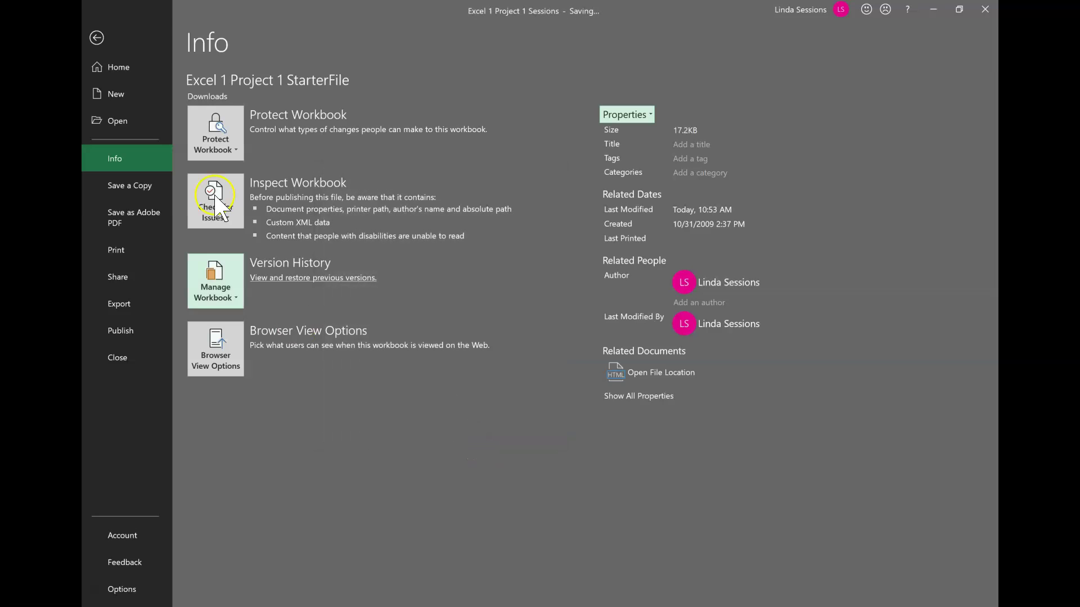
left_click(96, 37)
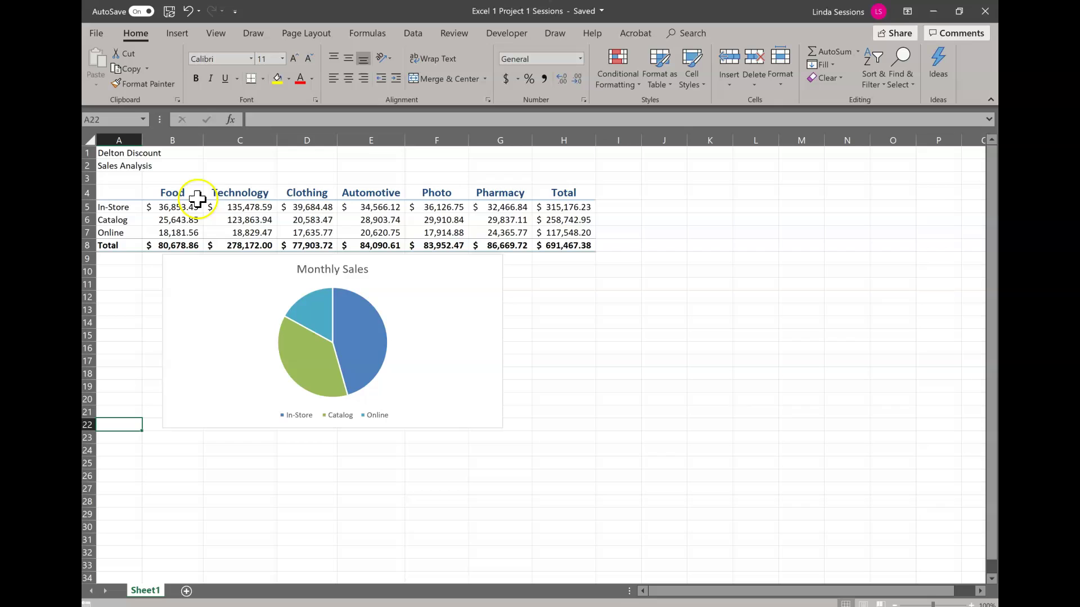
left_click(241, 163)
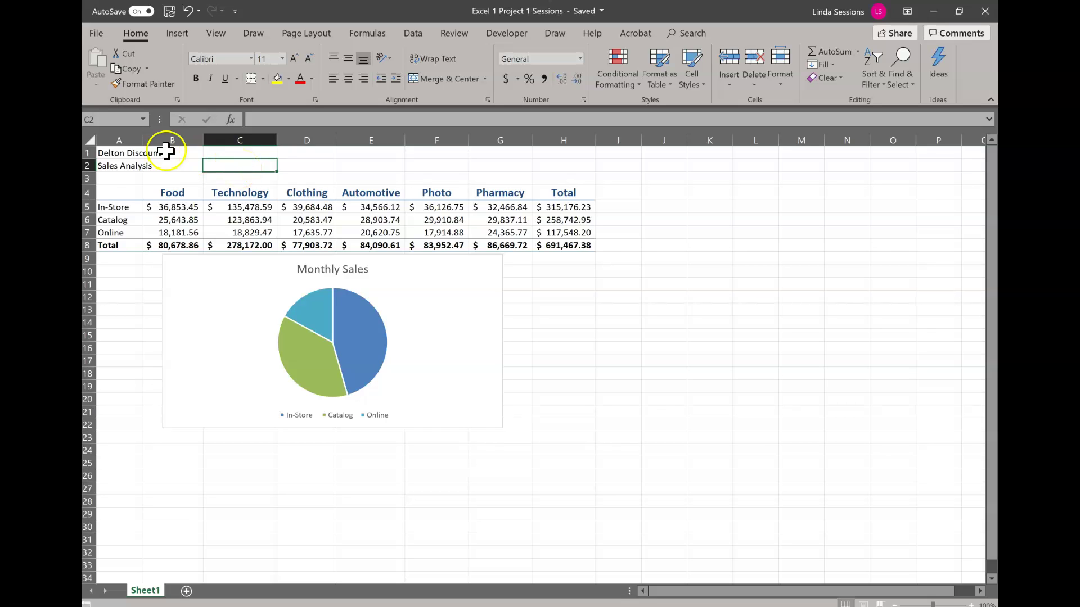
left_click(112, 166)
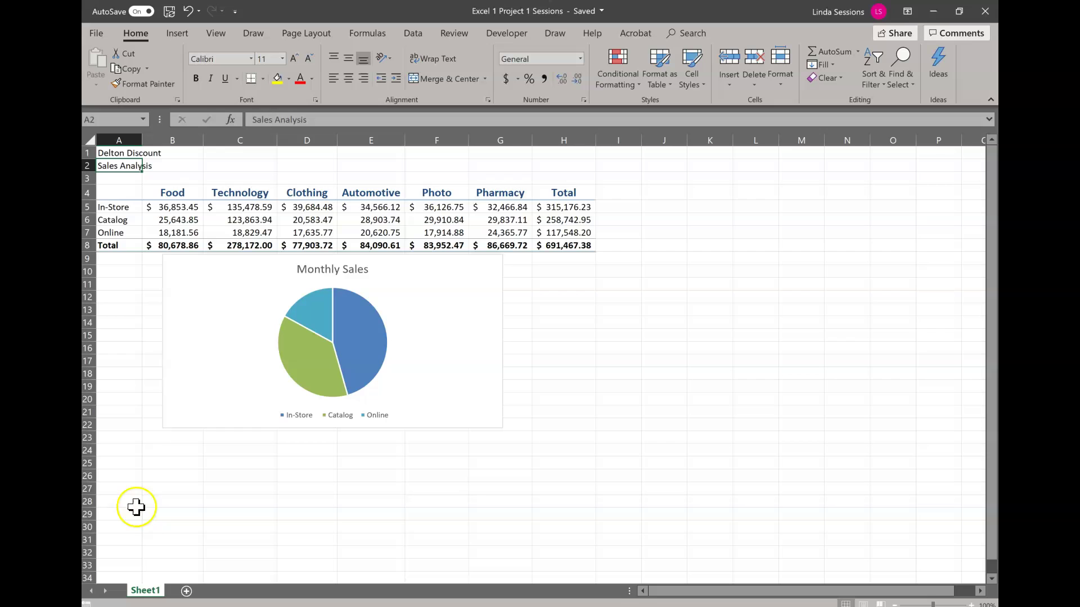
left_click(146, 591)
- Enter 'Monthly Departmental Sales' in A2 and reselect that title cell
type("Monthly ")
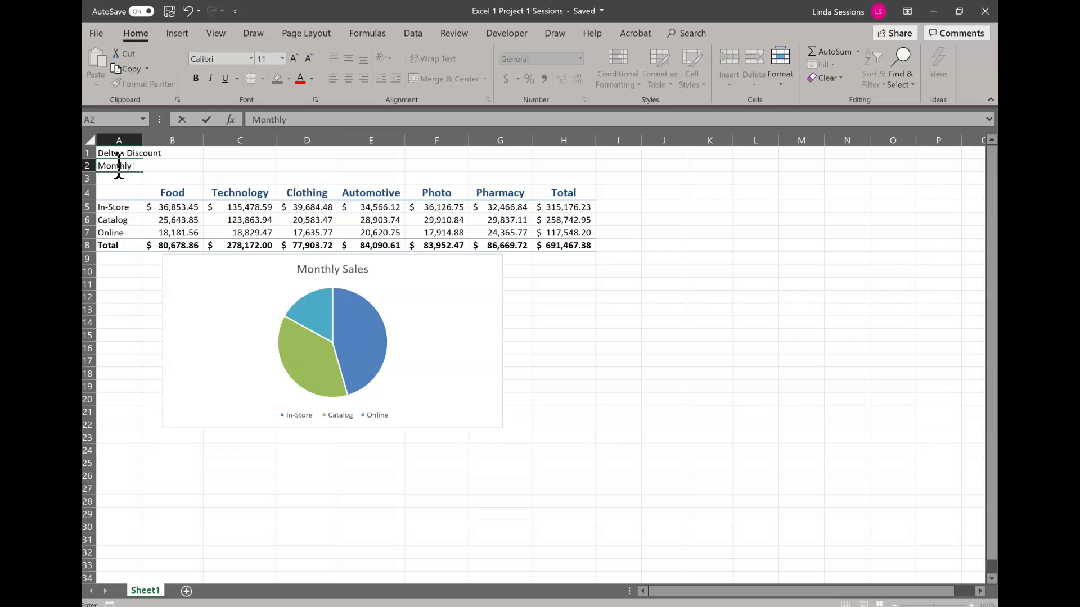
type("Departmental Sales")
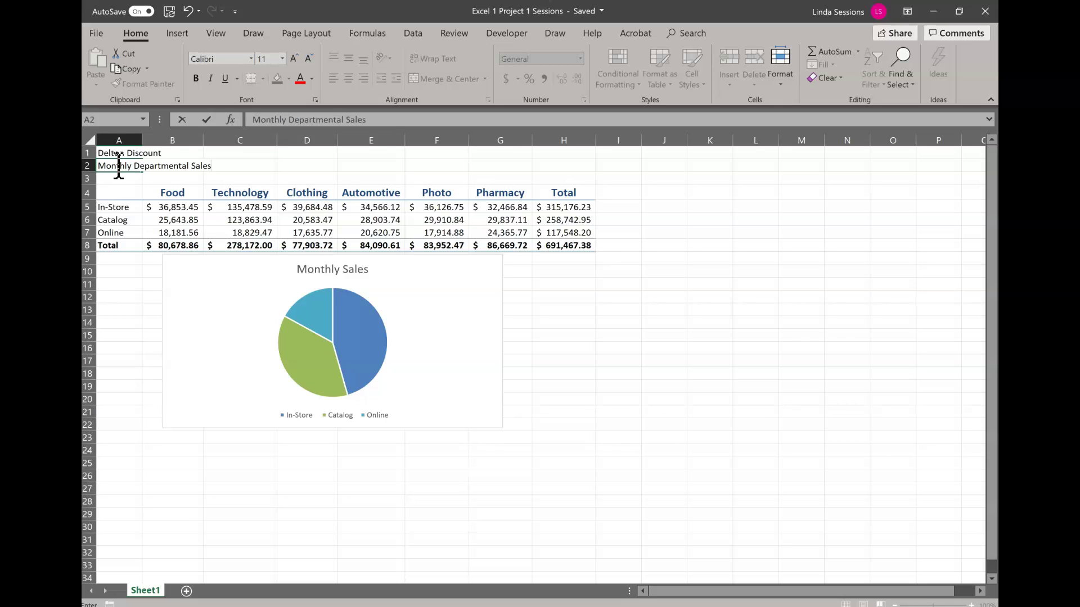
left_click(208, 120)
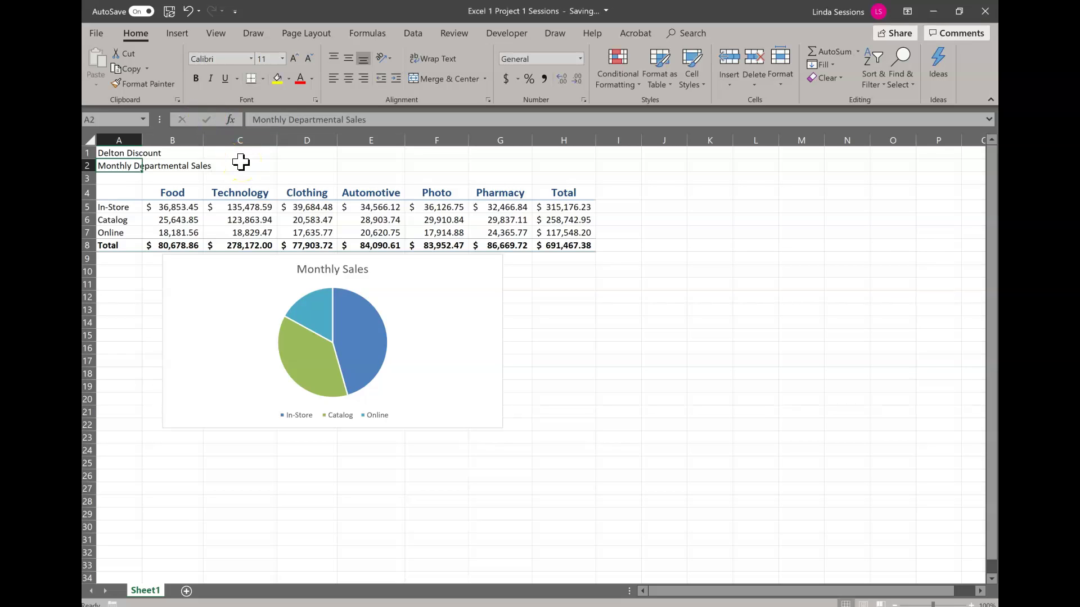
left_click(121, 166)
left_click(162, 168)
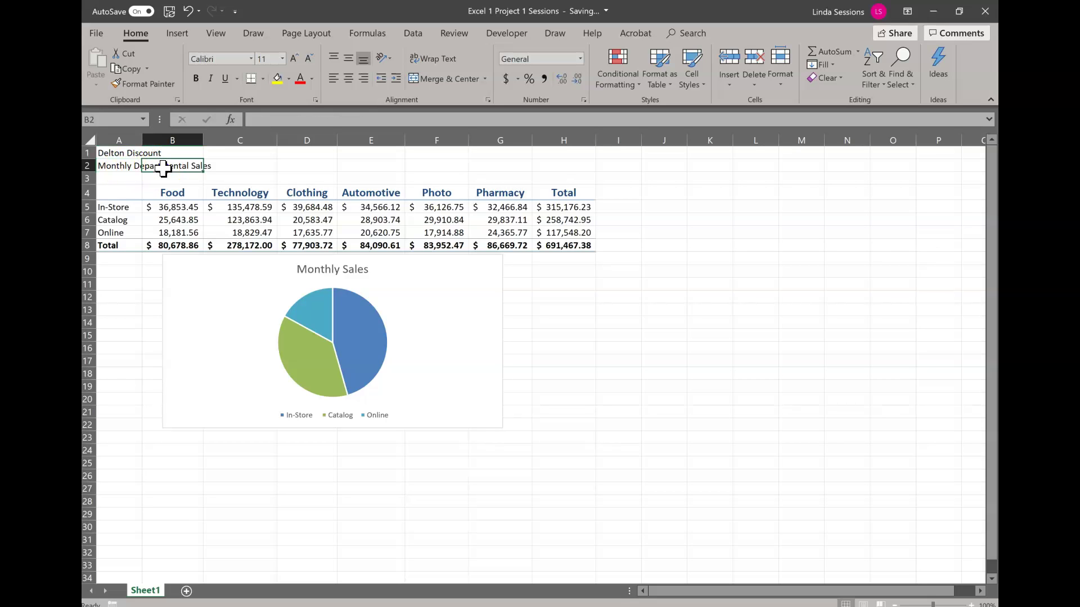
left_click(117, 165)
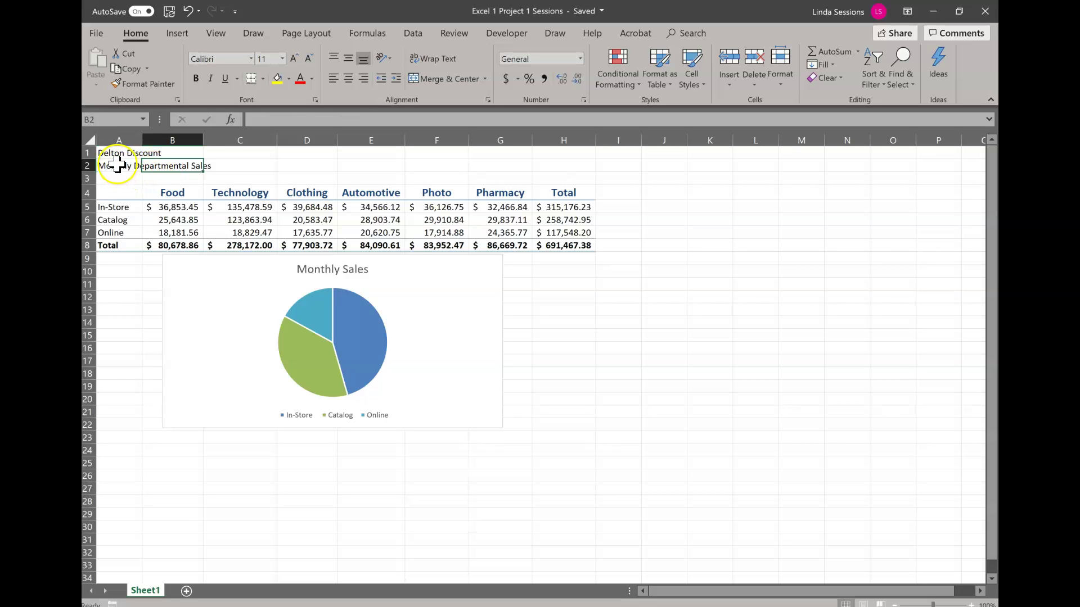
left_click(117, 164)
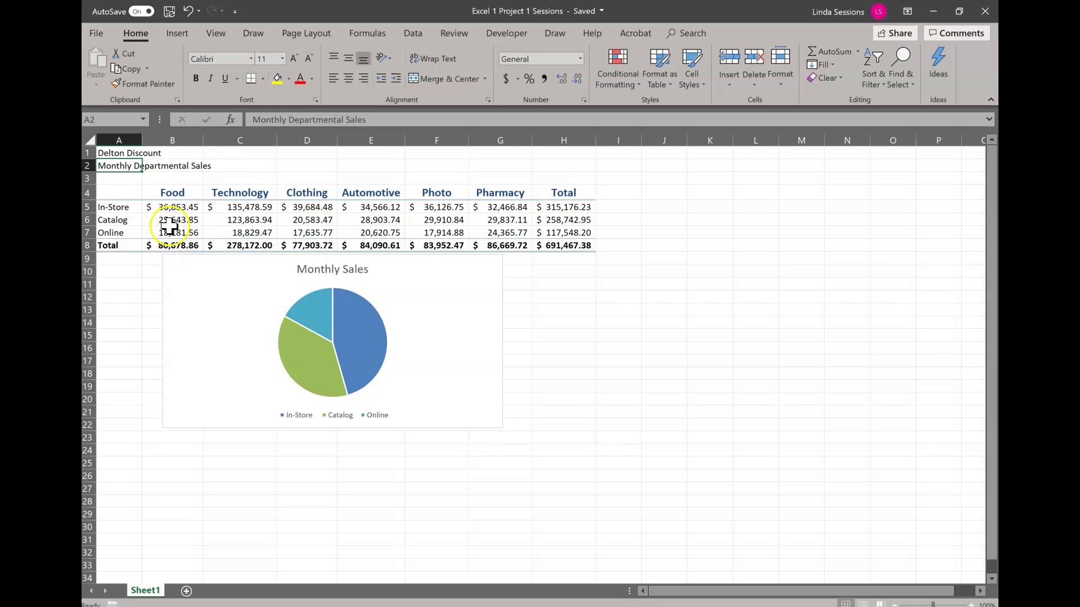
- Change In-Store Food (B5) to 13,442.36 and Online Technology (C7) to 115,528.13
left_click(178, 208)
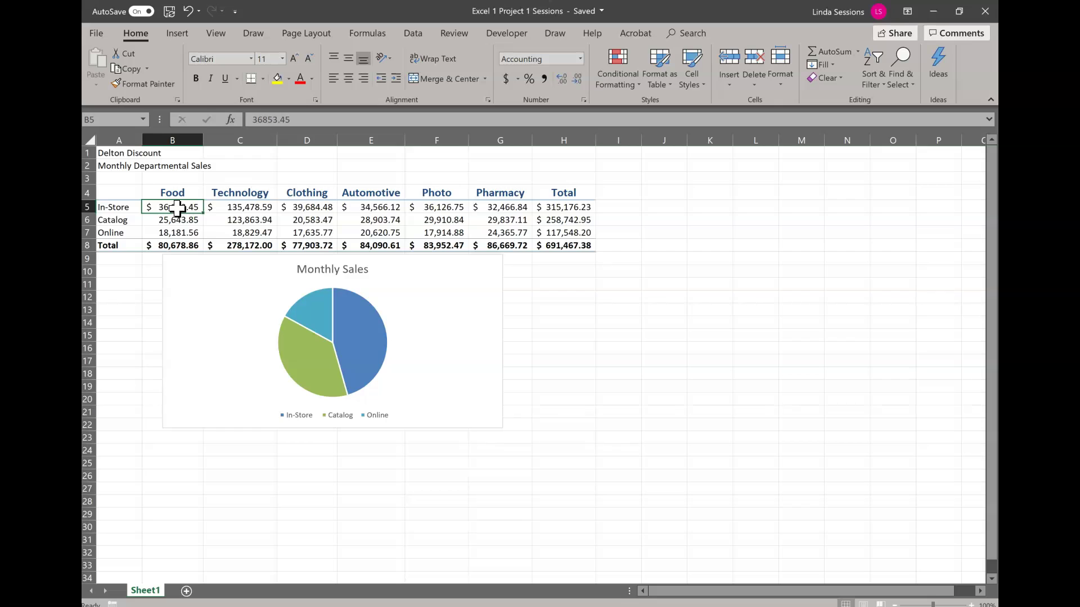
type("13")
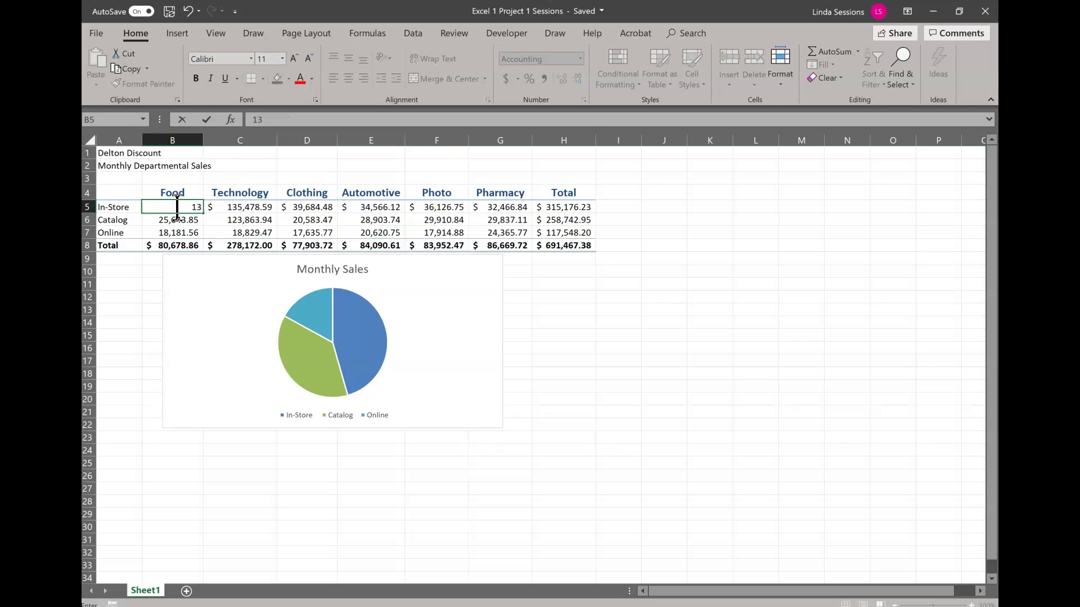
type("442.36")
key("Return")
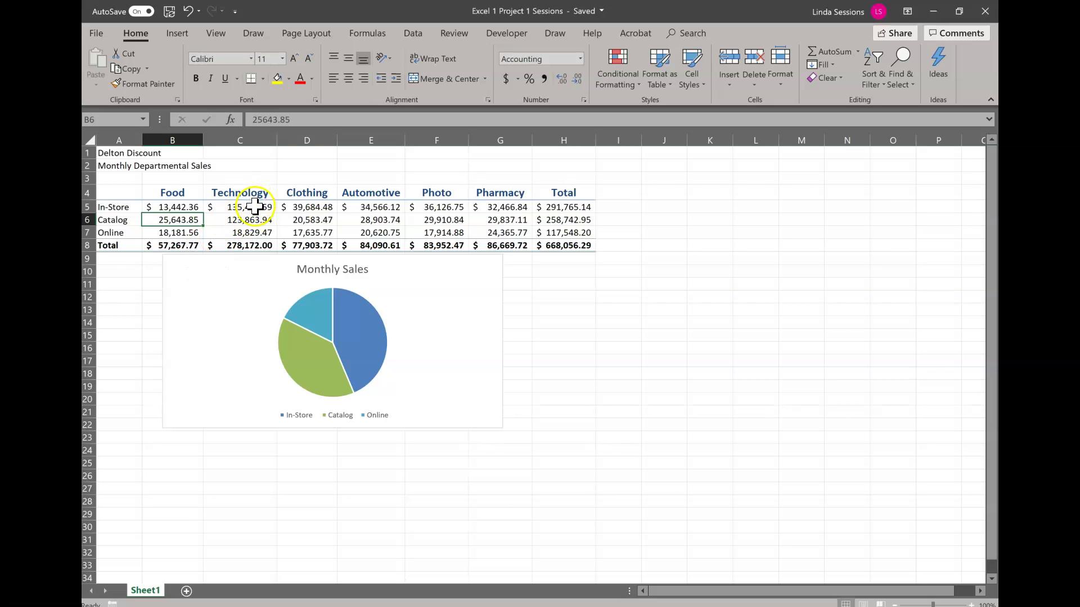
left_click(237, 236)
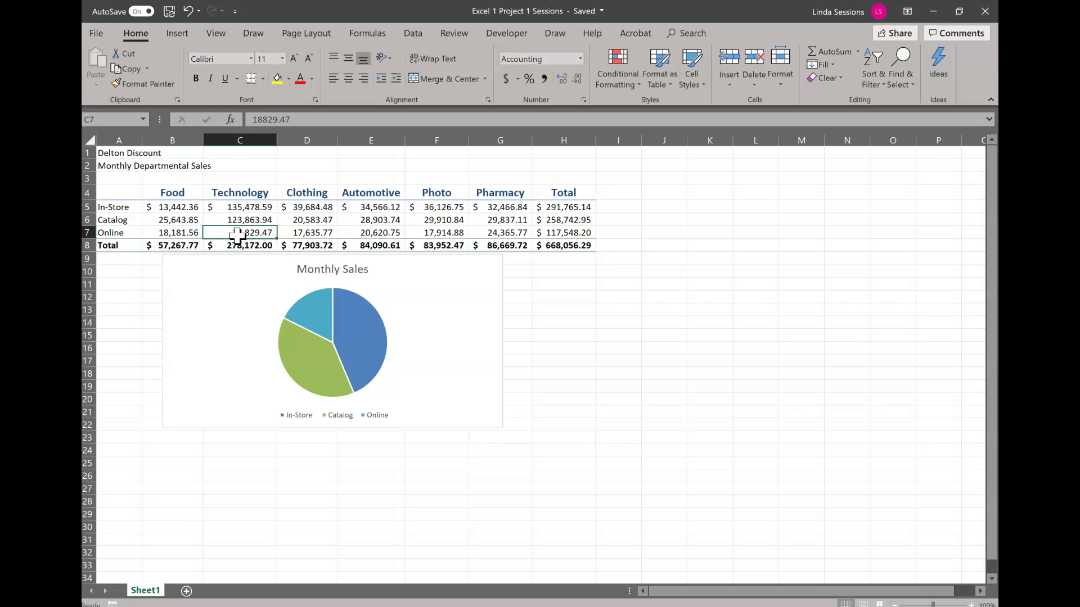
type("11")
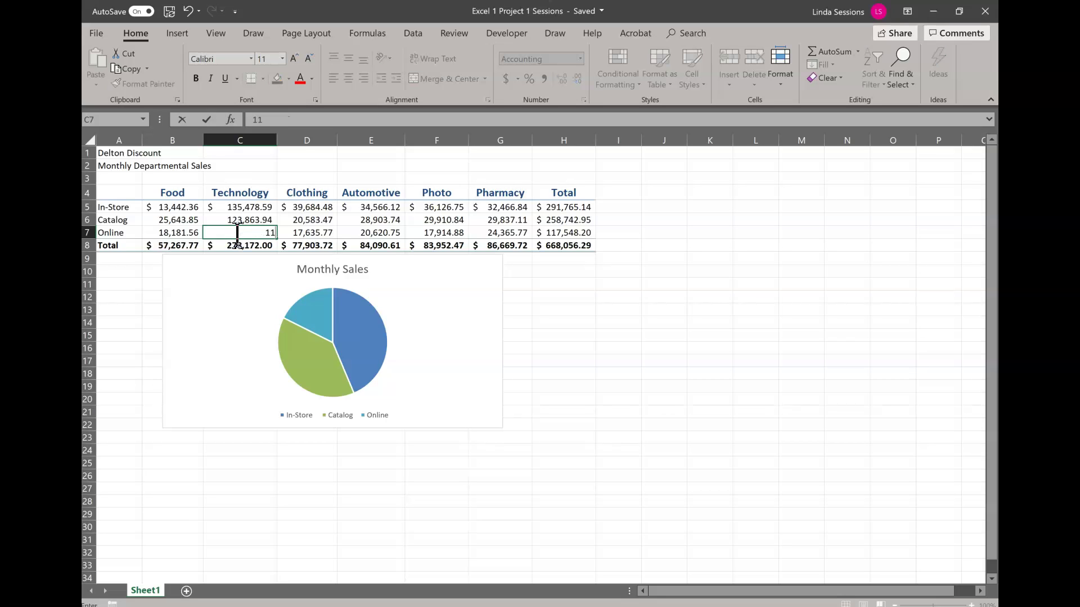
type("5528.13")
key("Return")
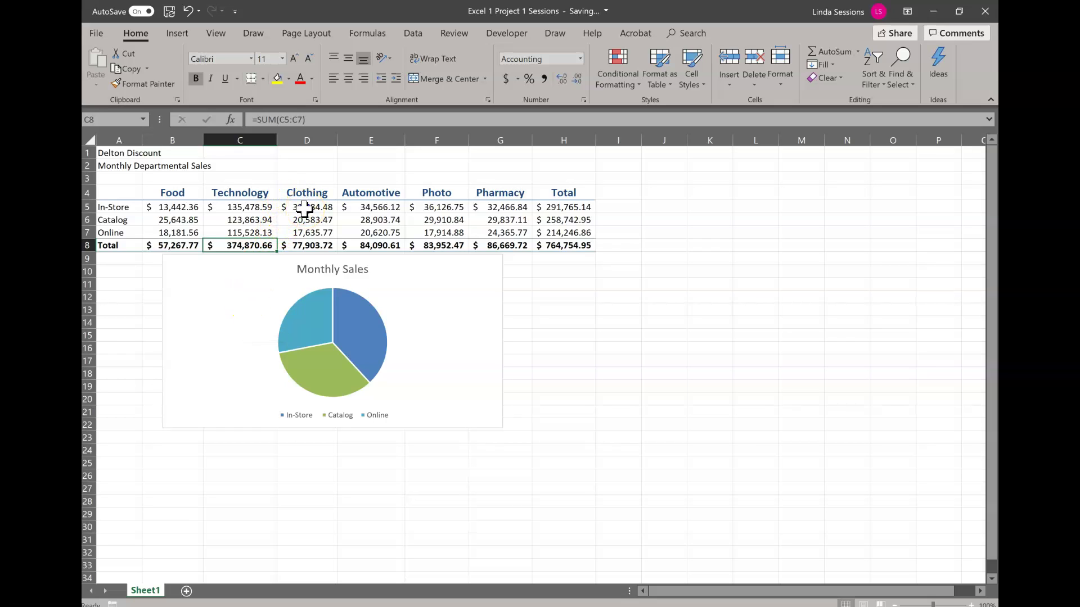
- Enter corrected values: D5 24,757.85, E6 39,651.54, F7 29,667.88 and G6 19,585.46
left_click(304, 209)
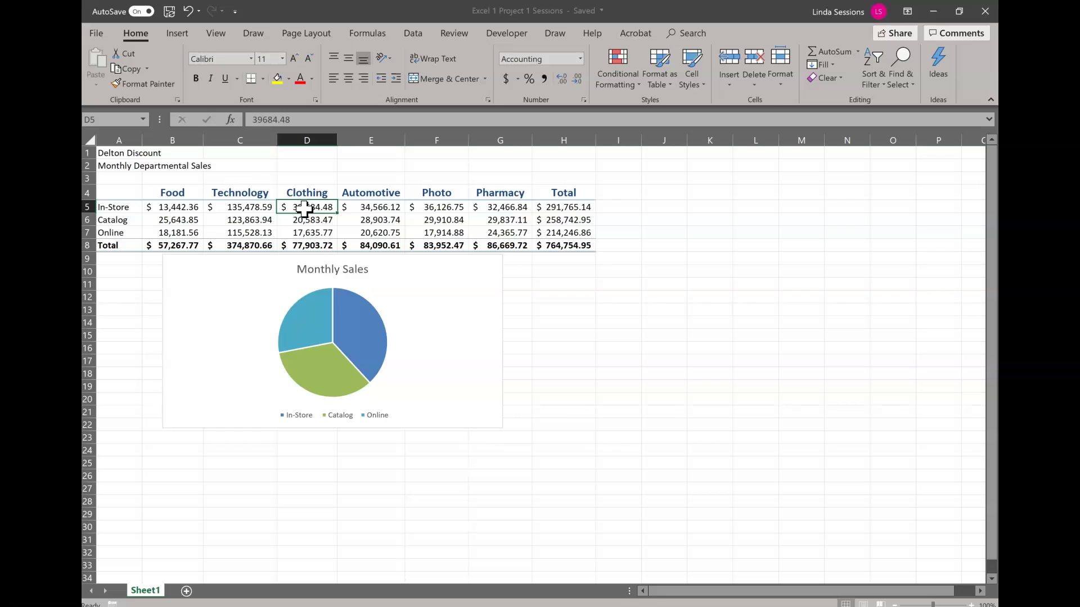
type("24")
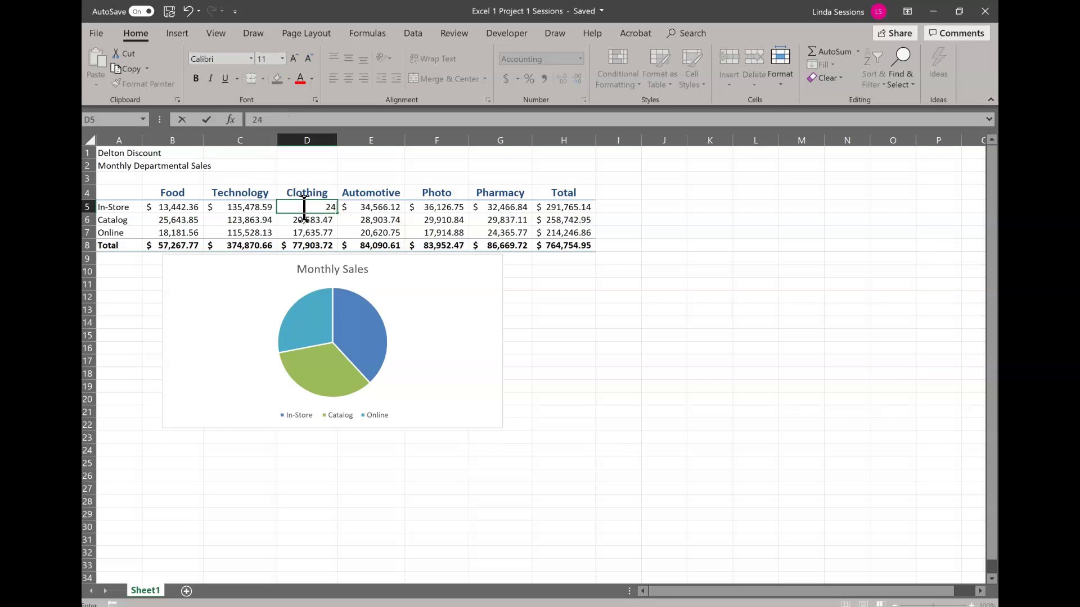
type("757.85")
key("Return")
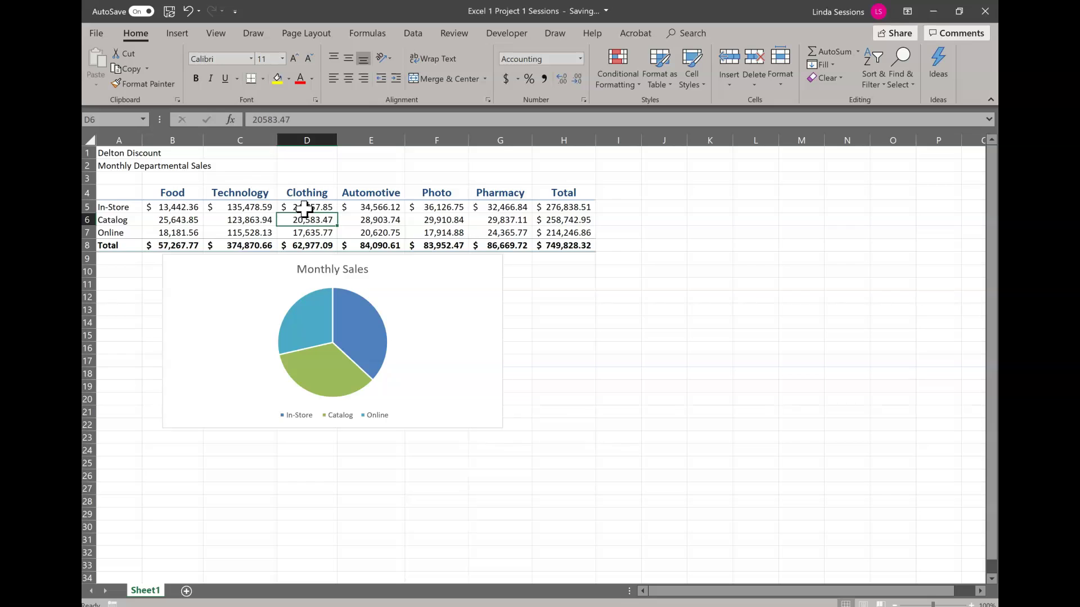
left_click(369, 222)
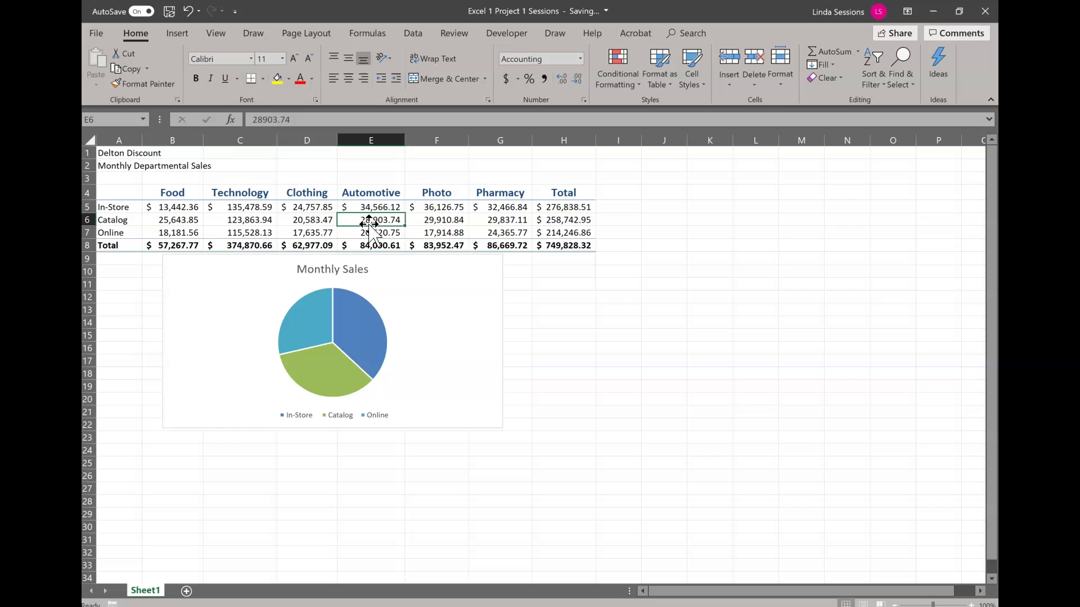
type("3")
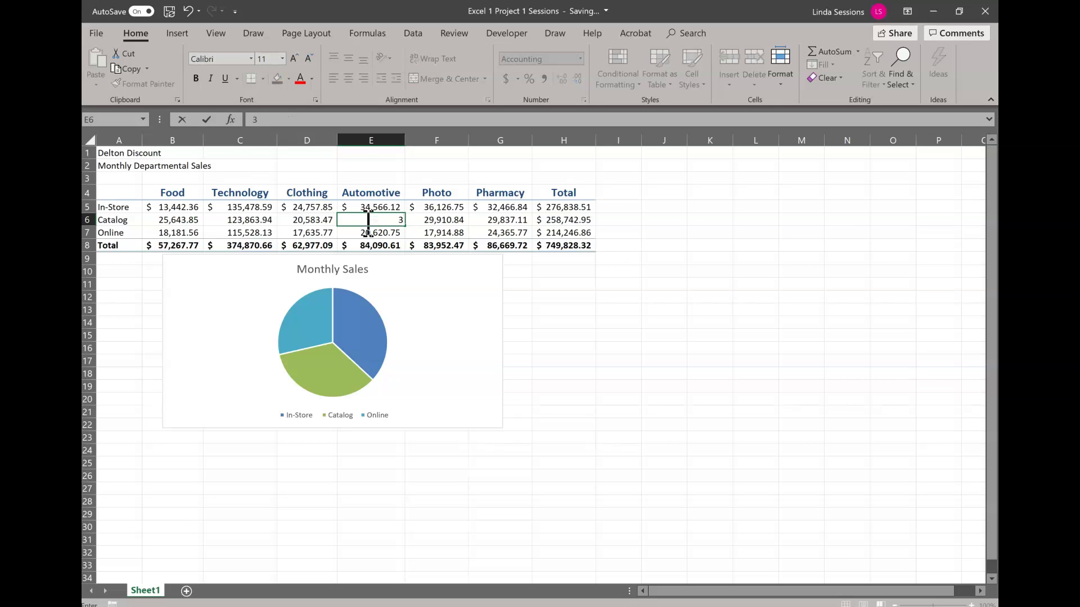
type("9651.54")
key("Return")
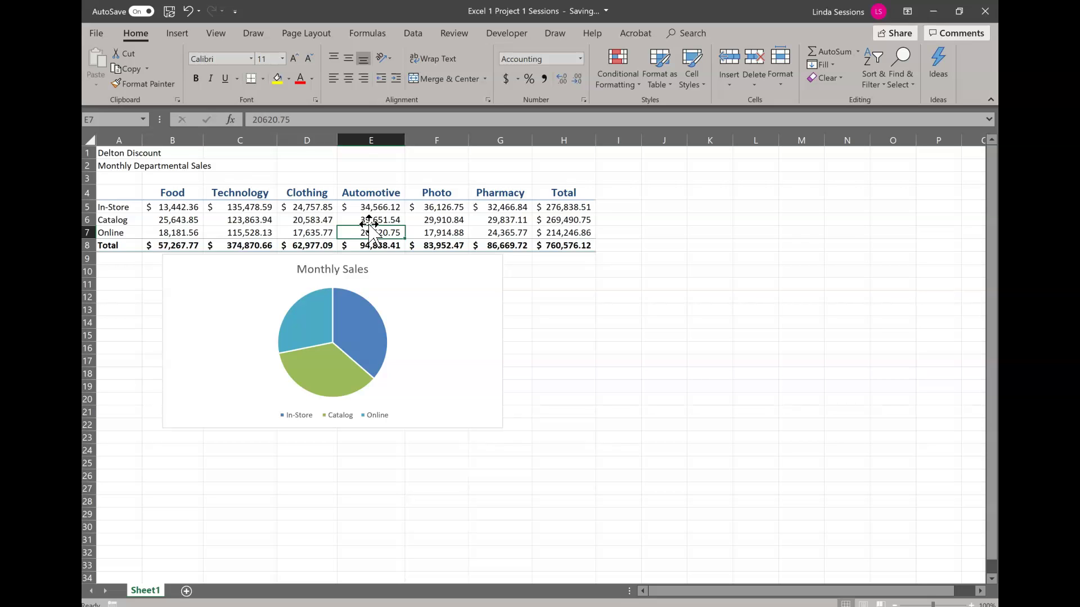
left_click(437, 232)
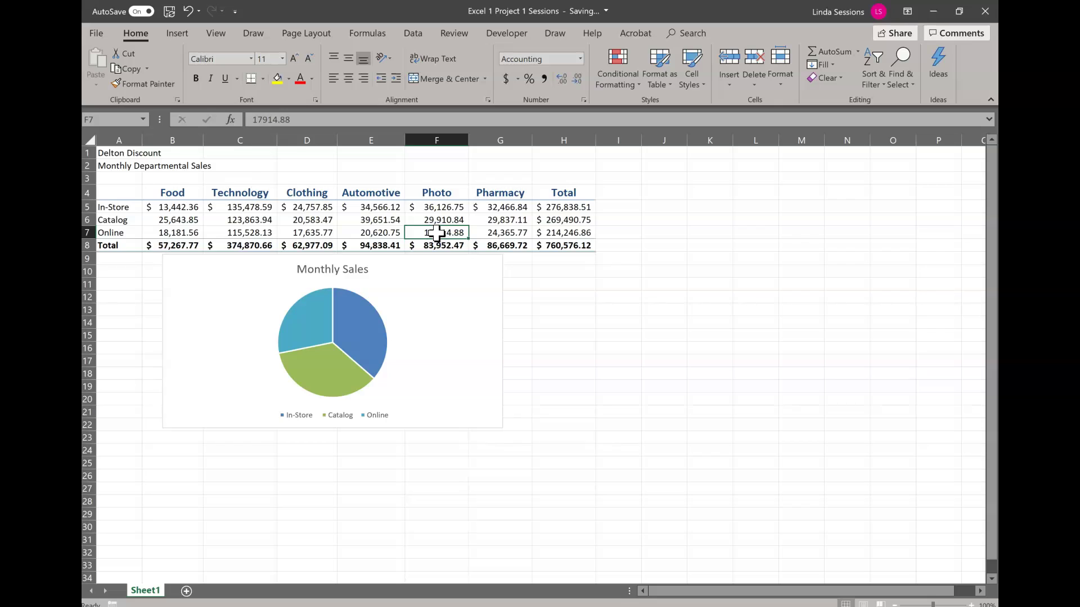
type("29")
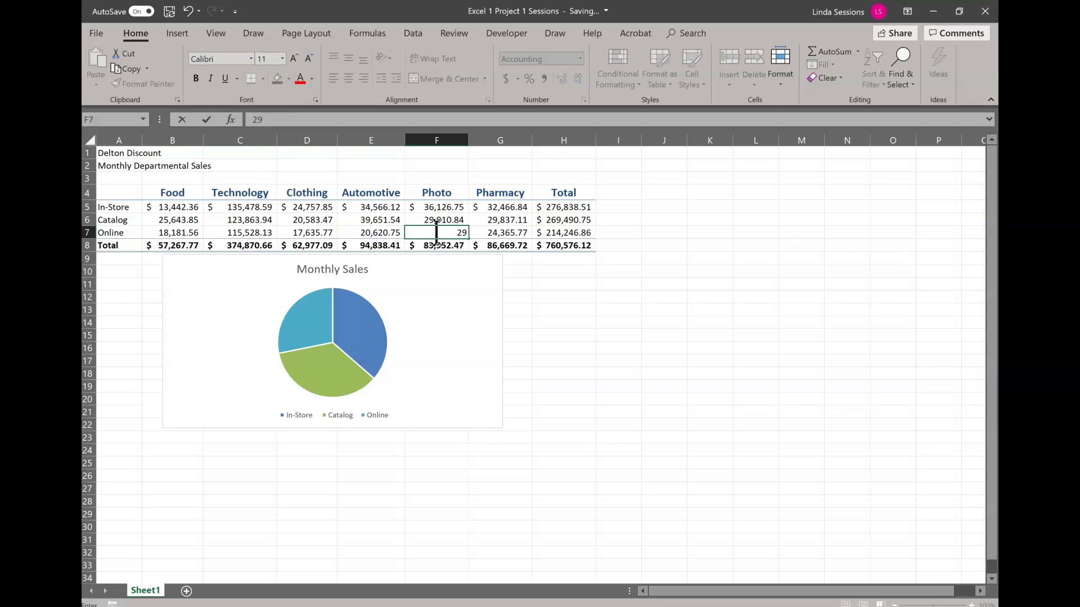
type("667.88")
key("Return")
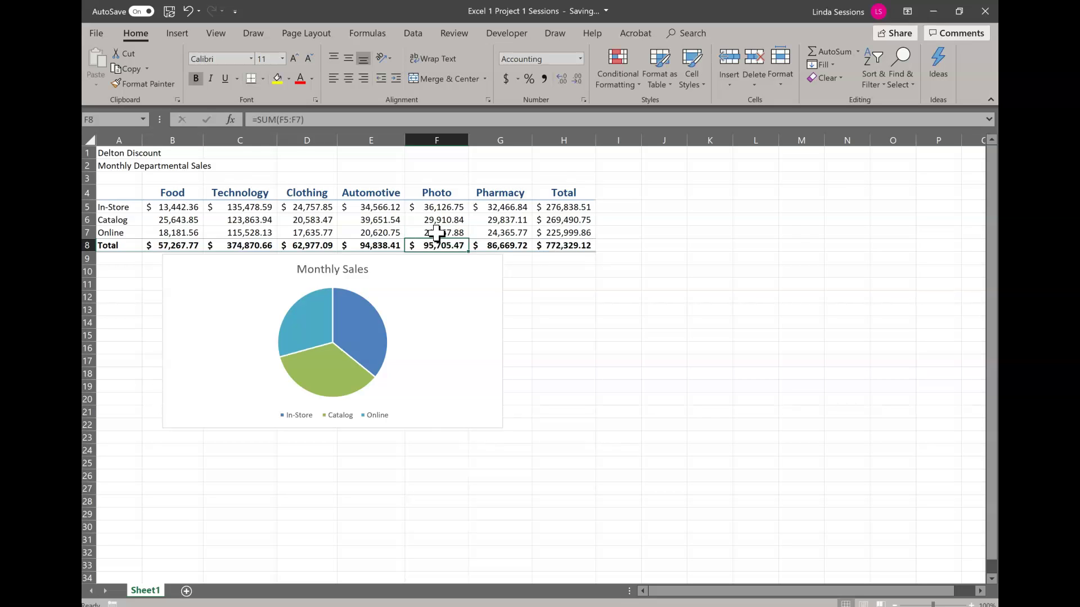
left_click(505, 221)
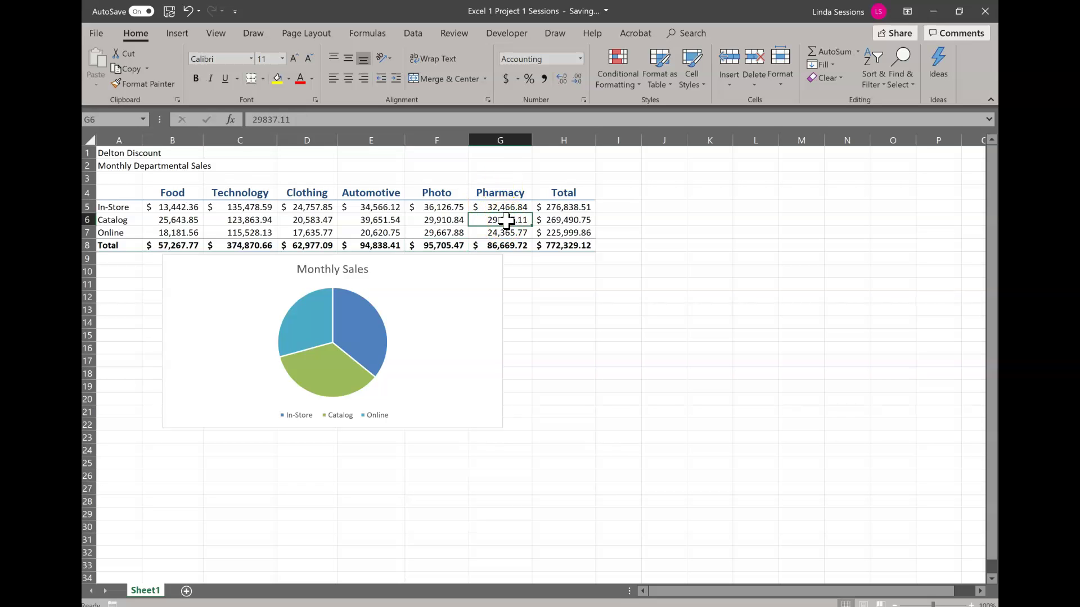
type("19")
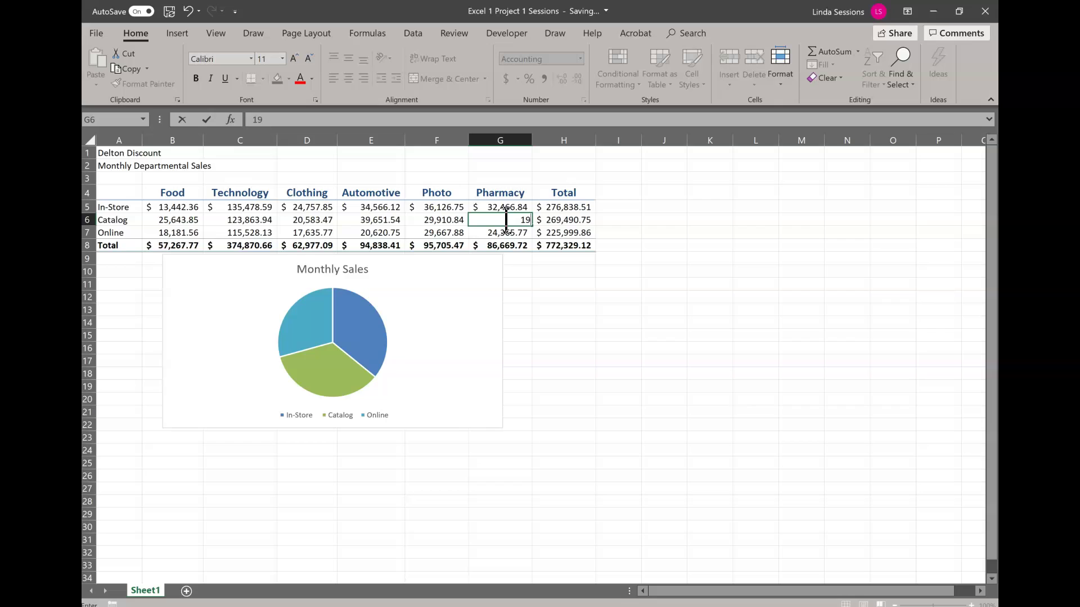
type("585.46")
key("Return")
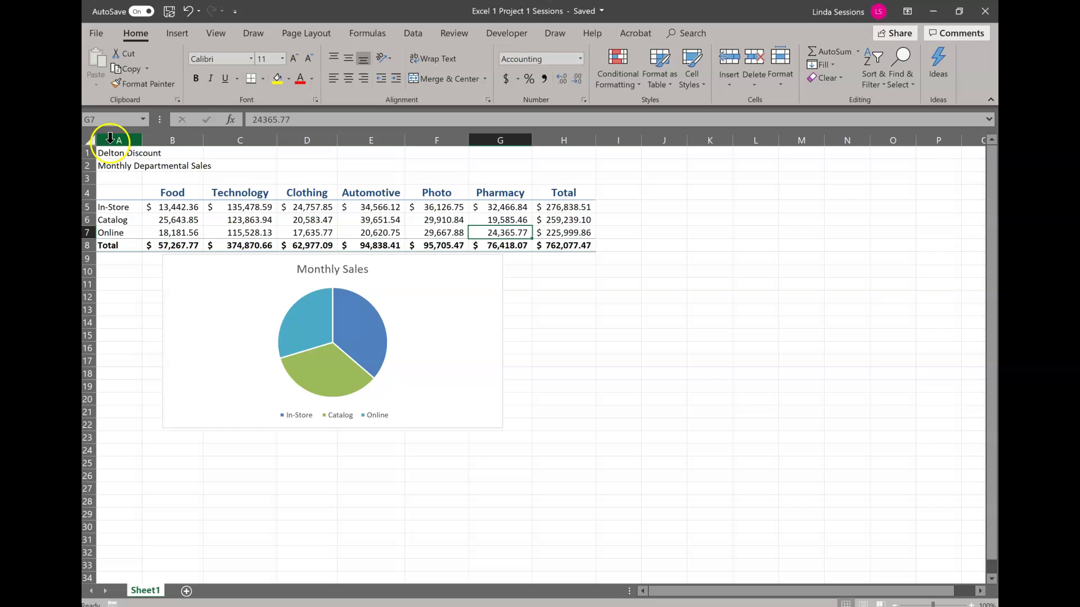
- Apply the Title cell style to the Delton Discount heading in A1
left_click(108, 153)
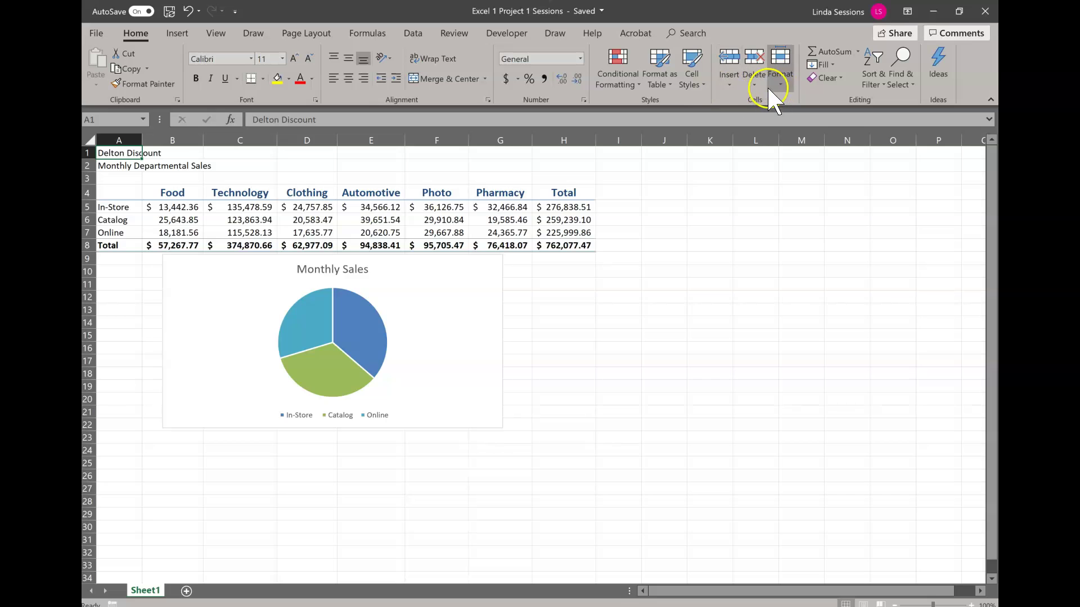
left_click(702, 85)
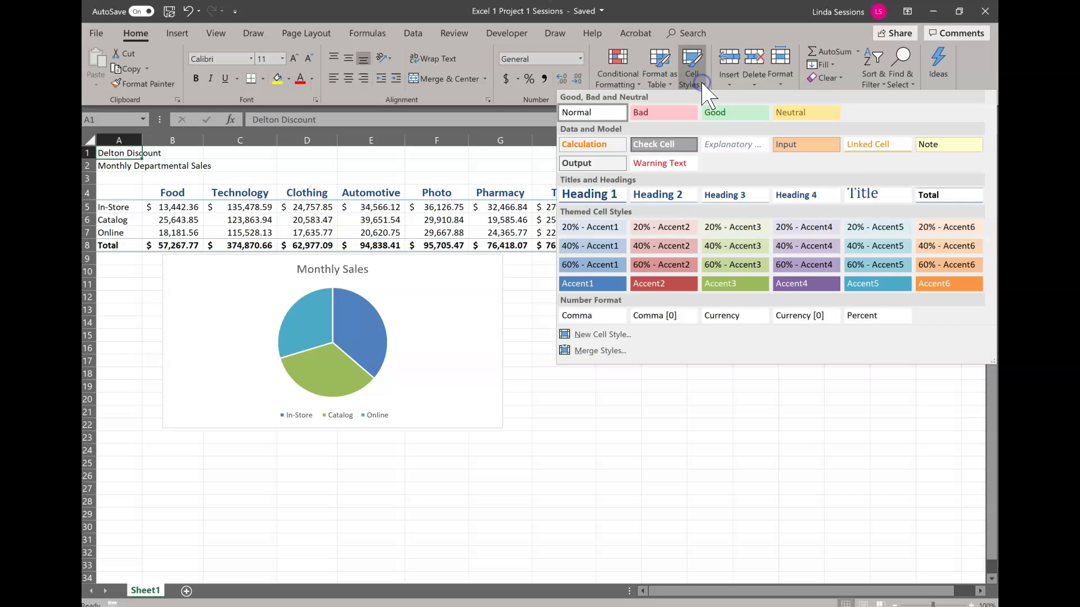
left_click(869, 194)
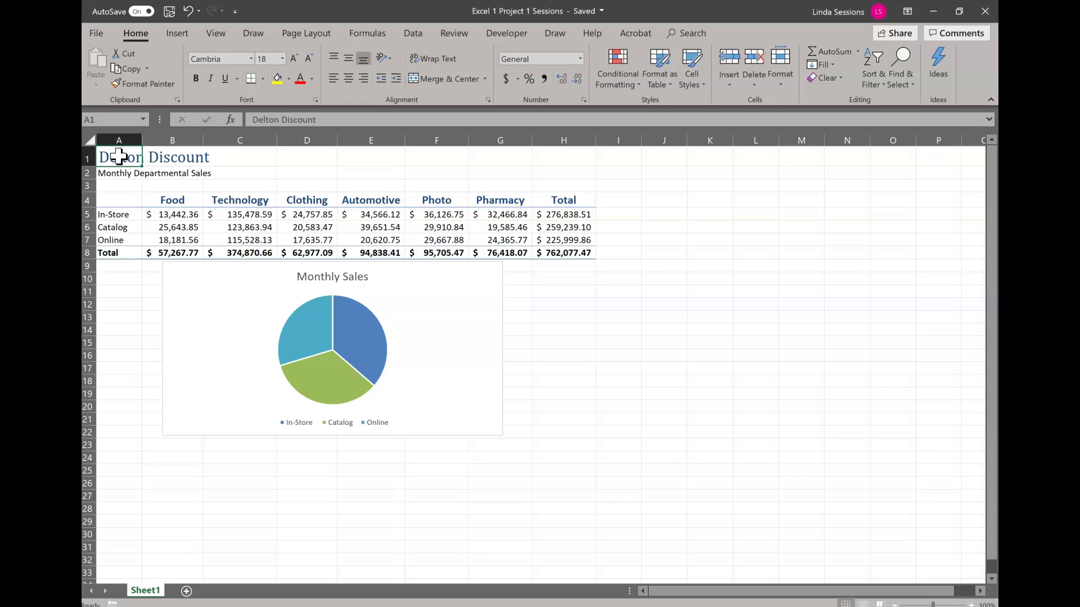
- Merge and center A1:H1 so the Delton Discount heading spans the table
left_click_drag(118, 157, 559, 154)
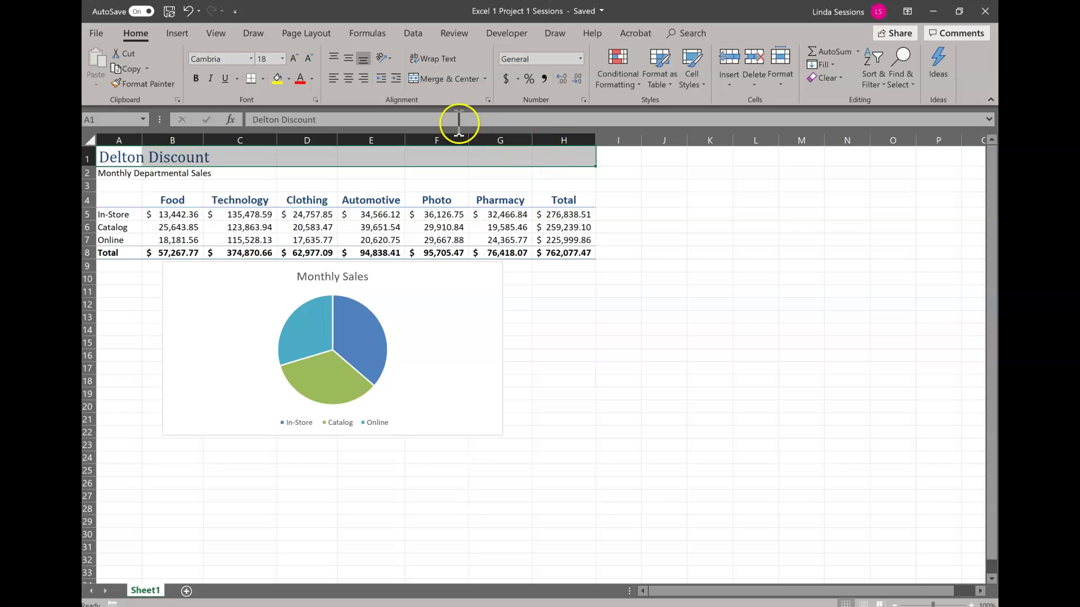
left_click(439, 79)
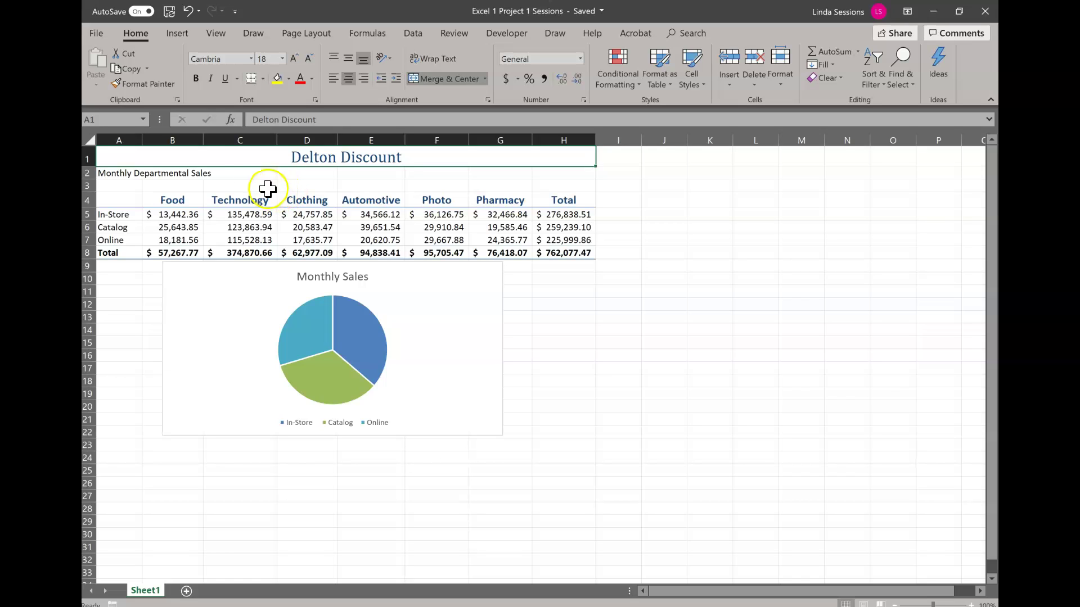
- Set the Monthly Departmental Sales subtitle in A2 to 14 pt
left_click(109, 173)
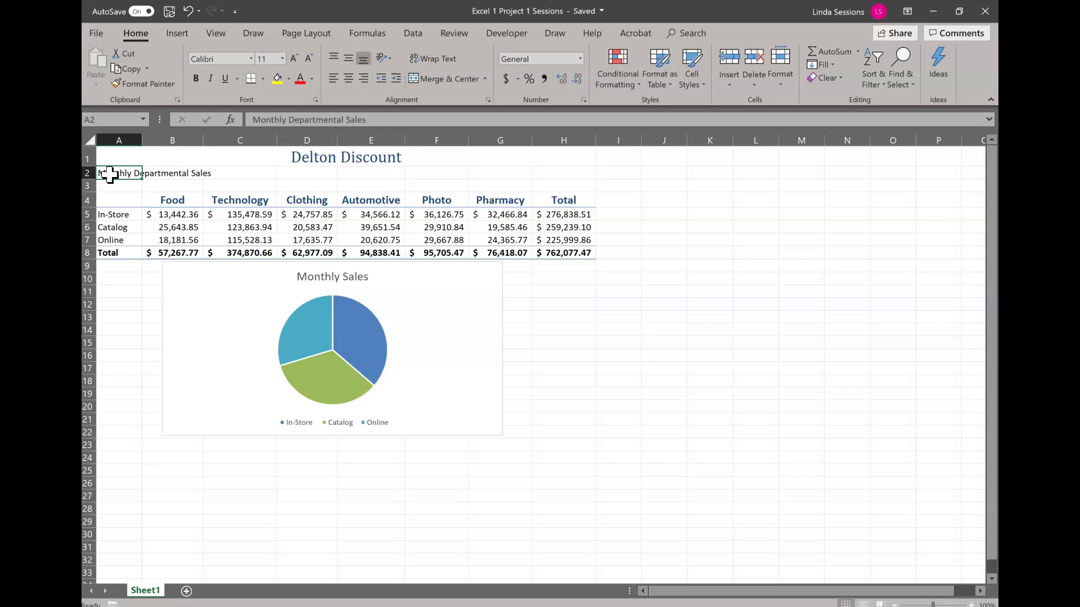
left_click(283, 59)
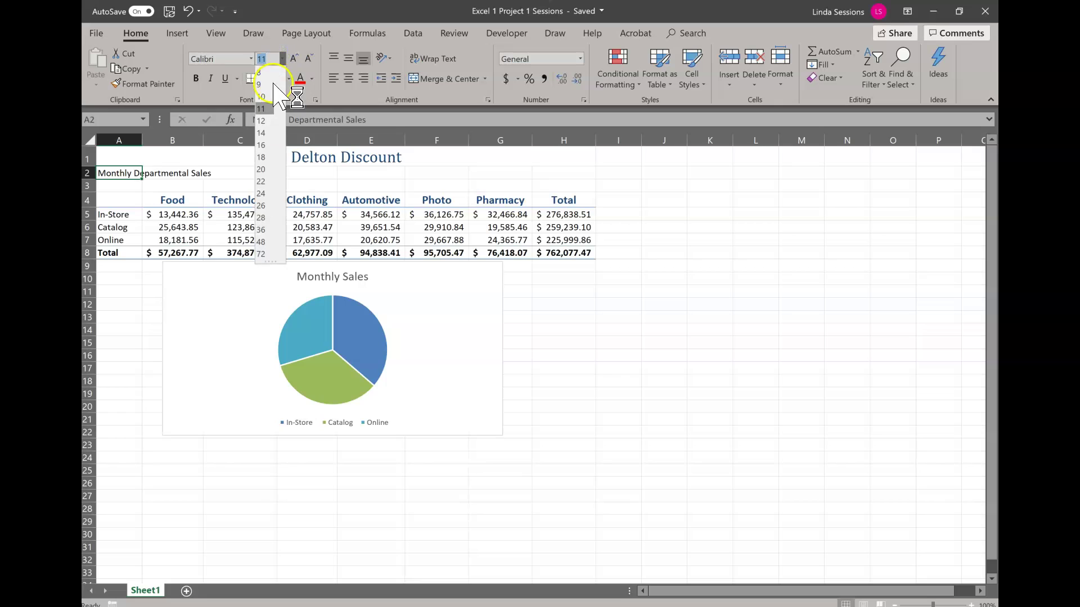
left_click(262, 121)
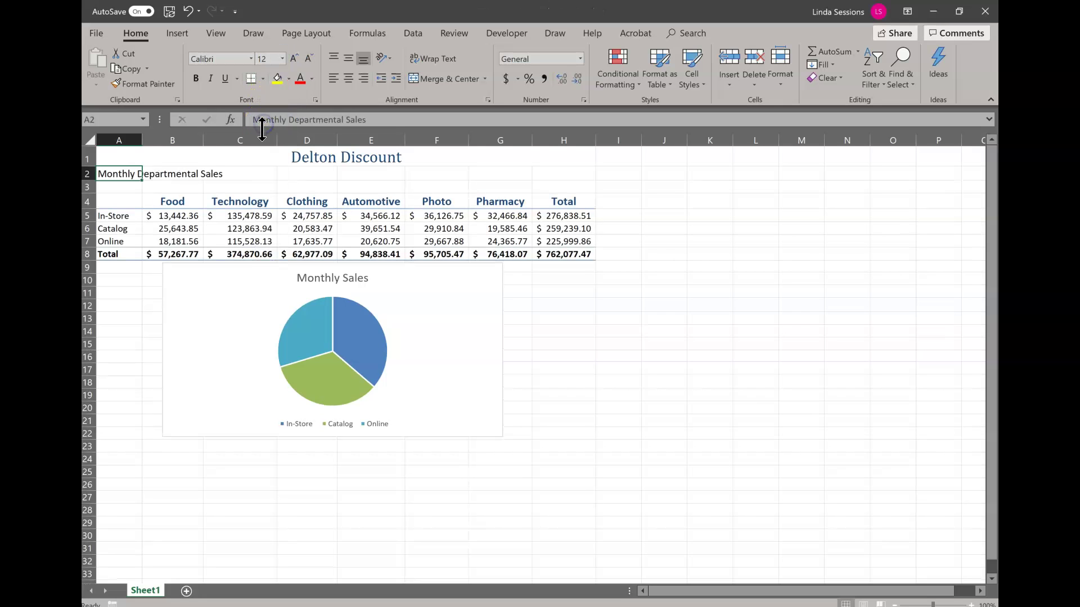
left_click(283, 59)
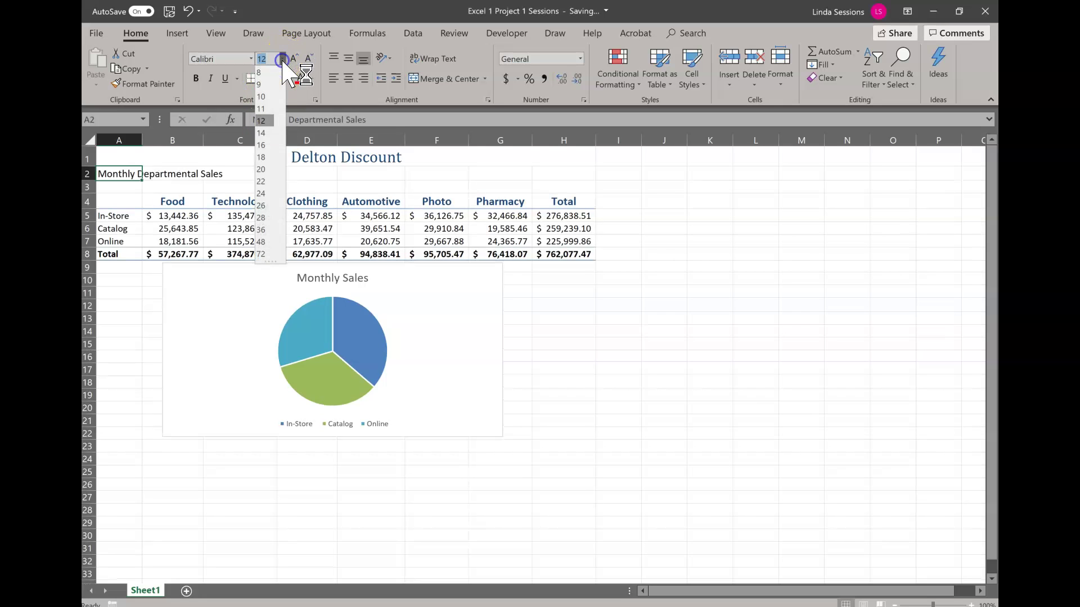
left_click(262, 132)
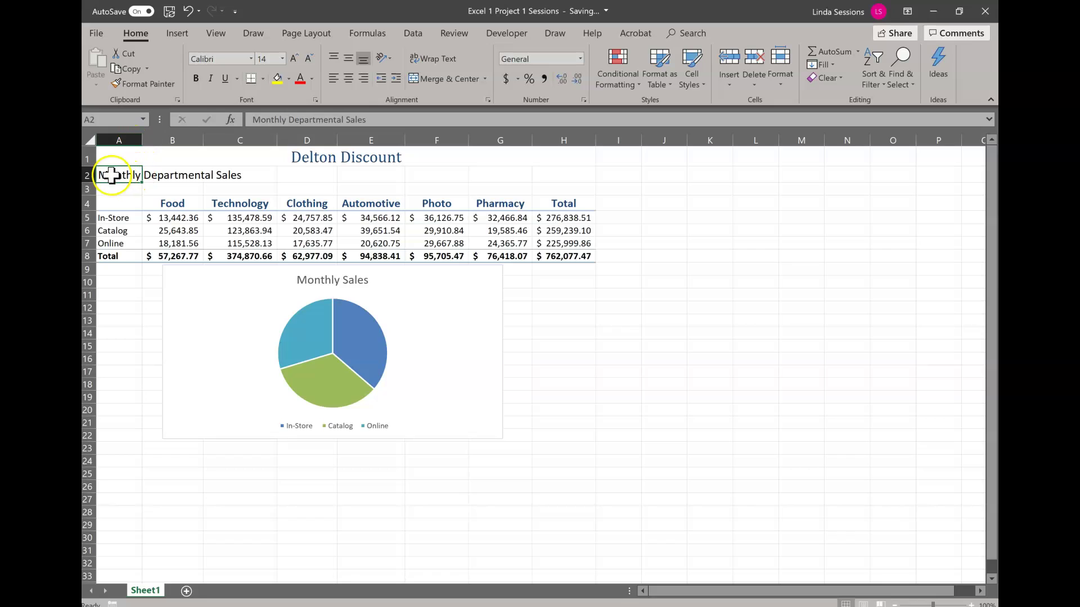
- Merge and center A2:H2 and make both titles dark blue
left_click_drag(112, 175, 557, 169)
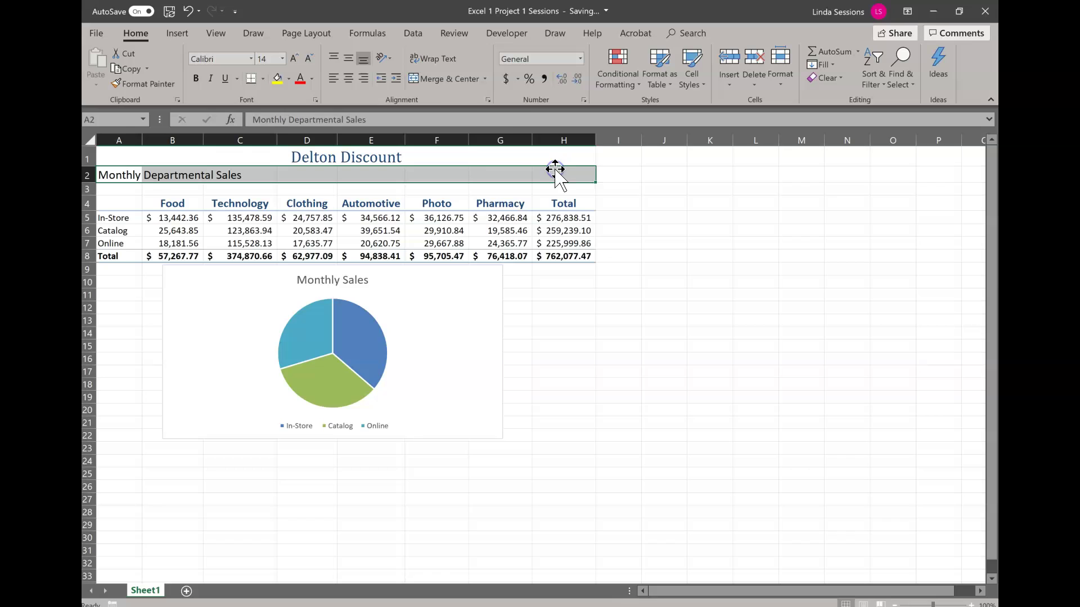
left_click(439, 79)
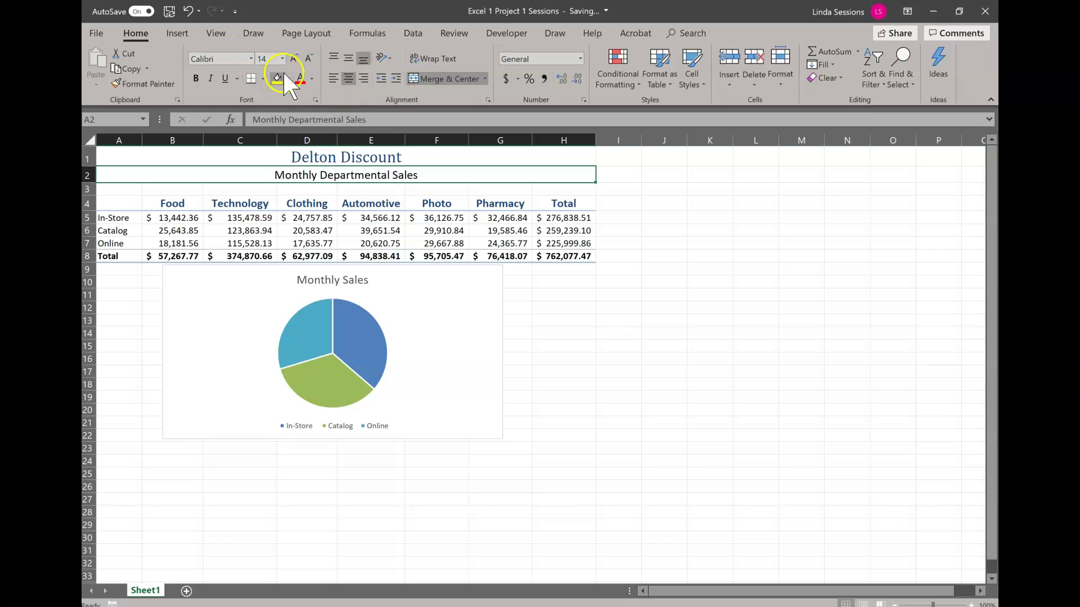
left_click(308, 92)
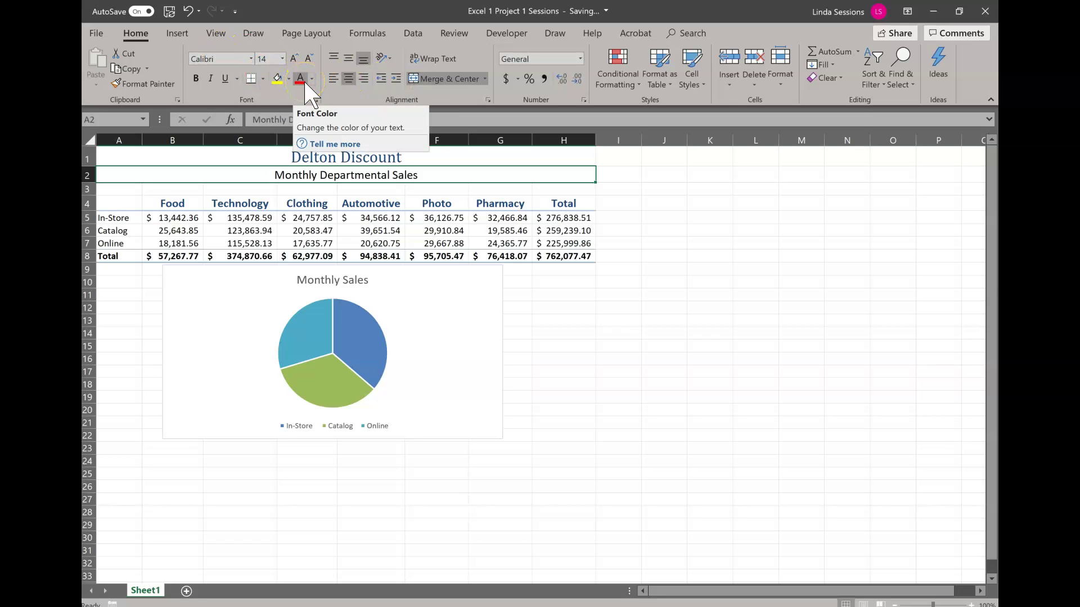
left_click(312, 78)
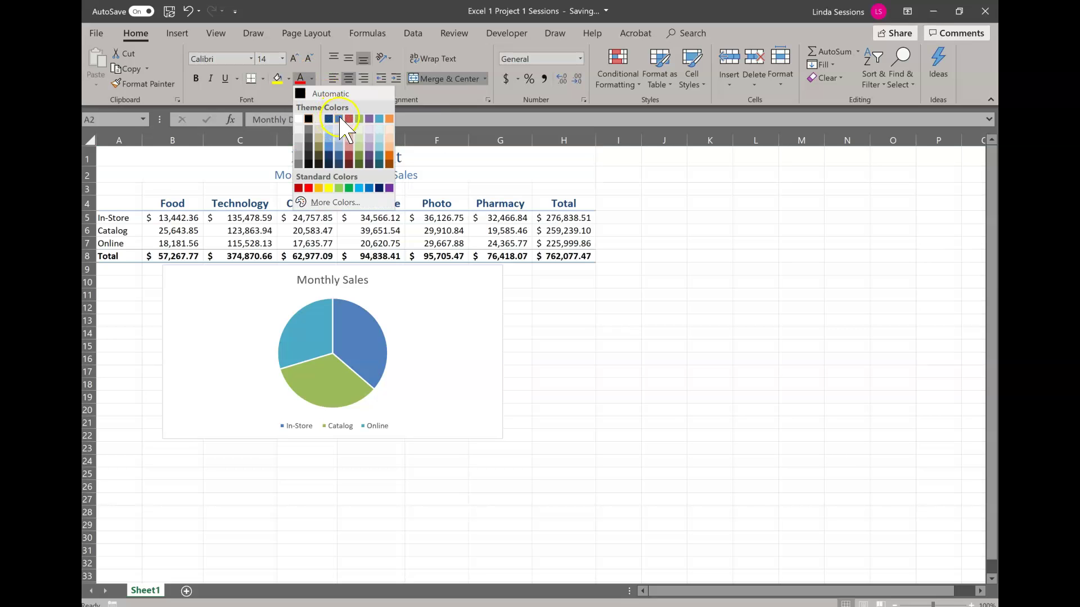
left_click(339, 161)
left_click(338, 163)
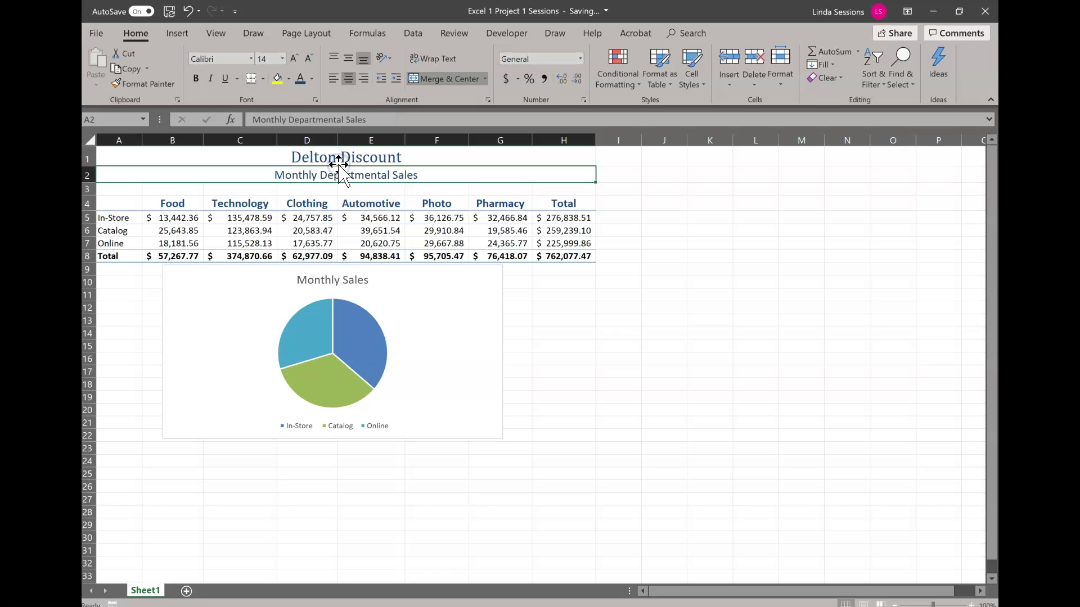
left_click(686, 300)
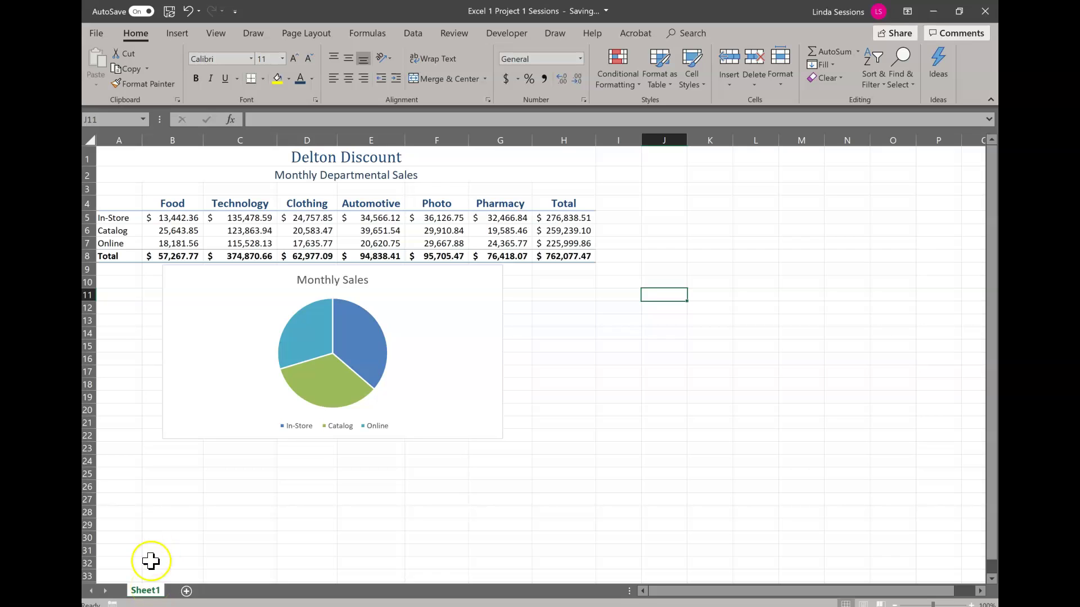
- Rename the Sheet1 tab to Department Sales
double_click(143, 591)
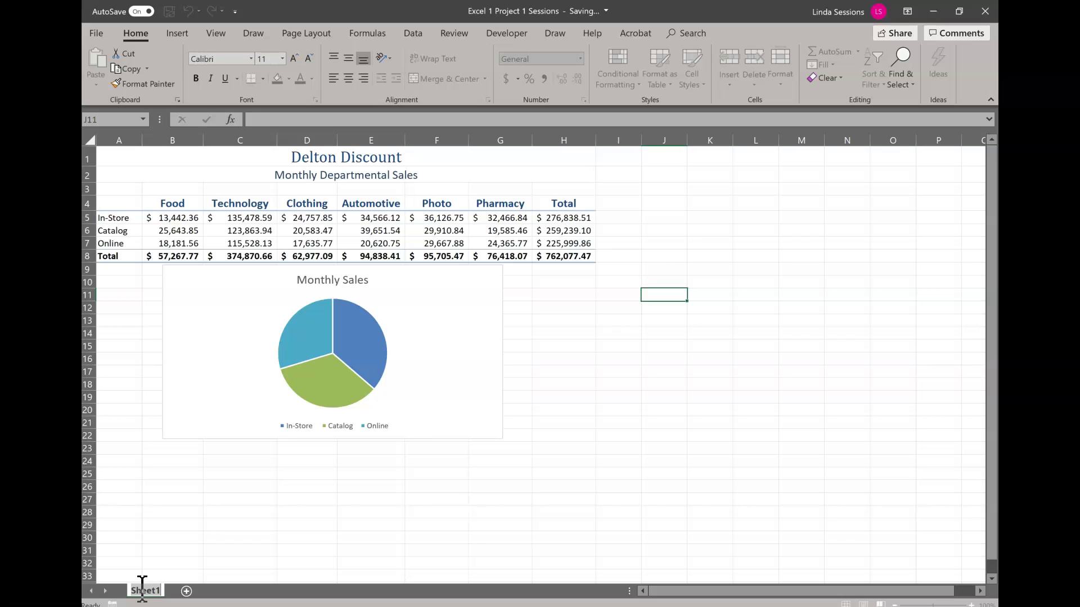
type("Department Sales")
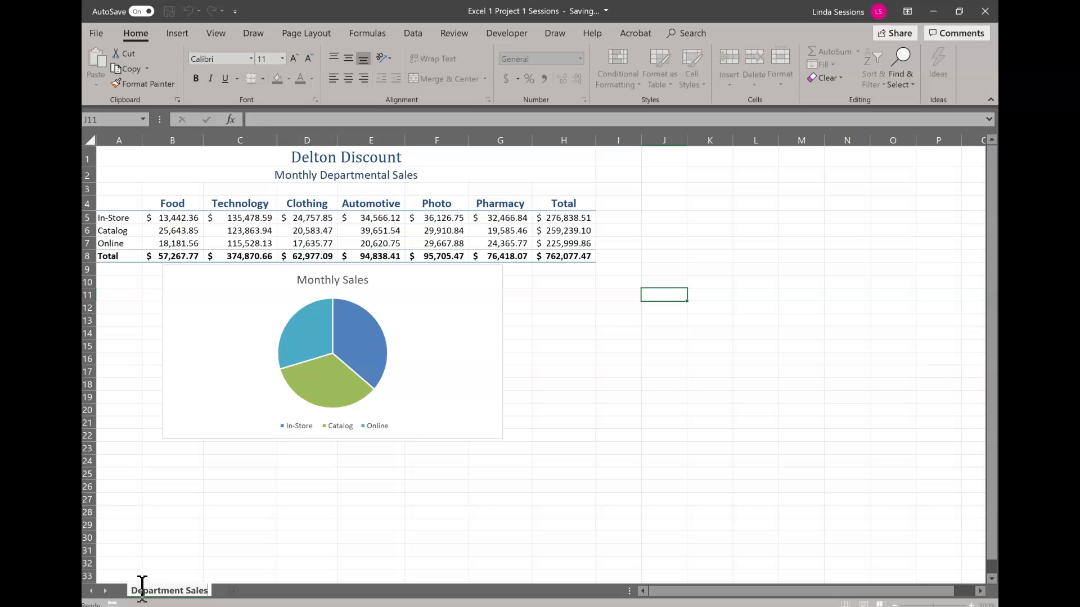
key("Return")
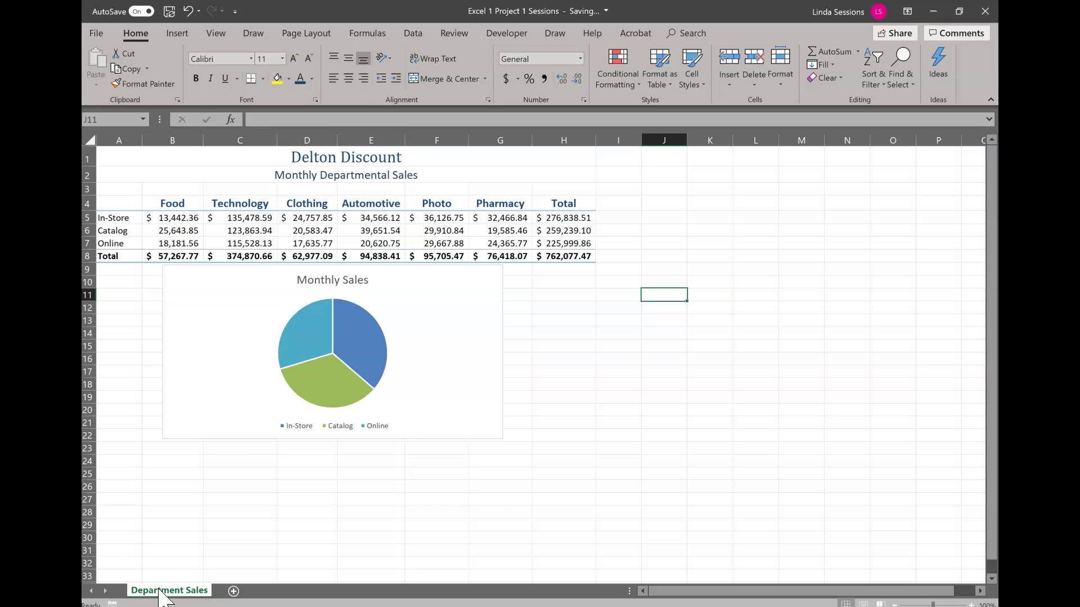
- Give the Department Sales sheet tab a green tab colour
right_click(160, 589)
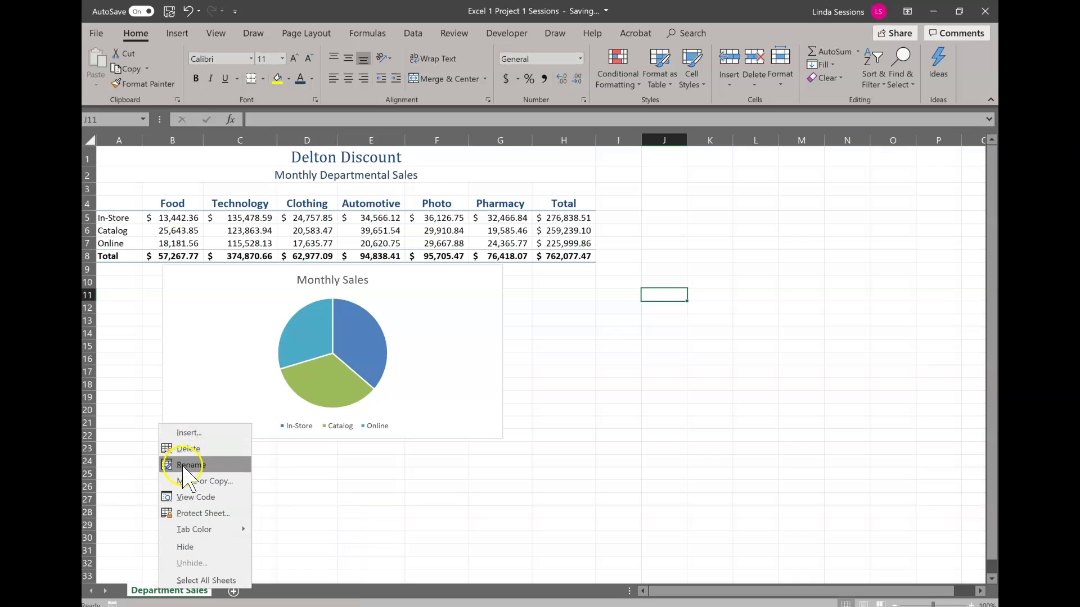
mouse_move(188, 537)
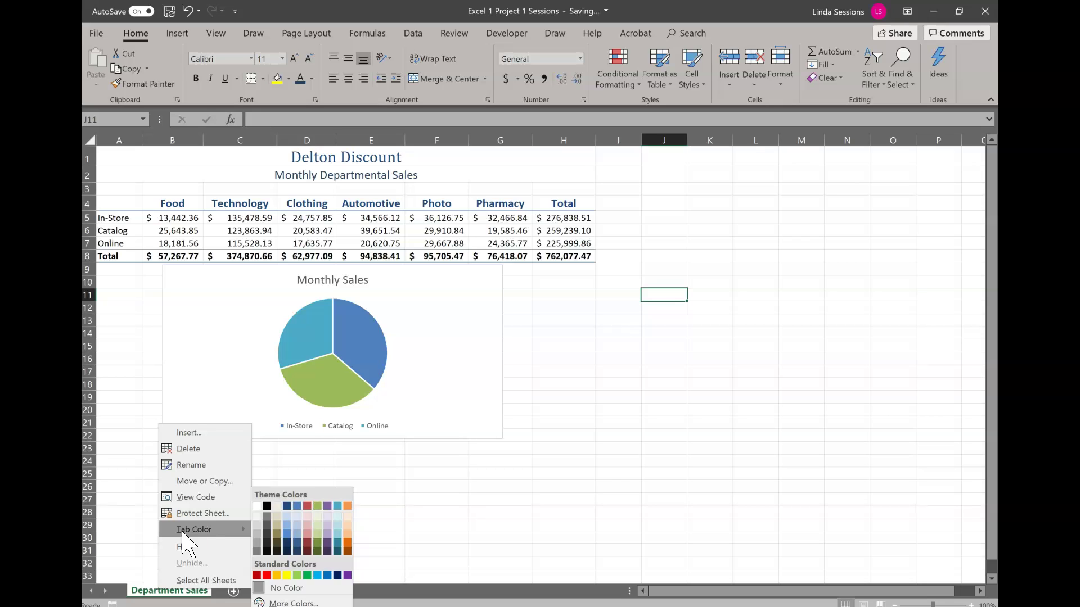
left_click(298, 552)
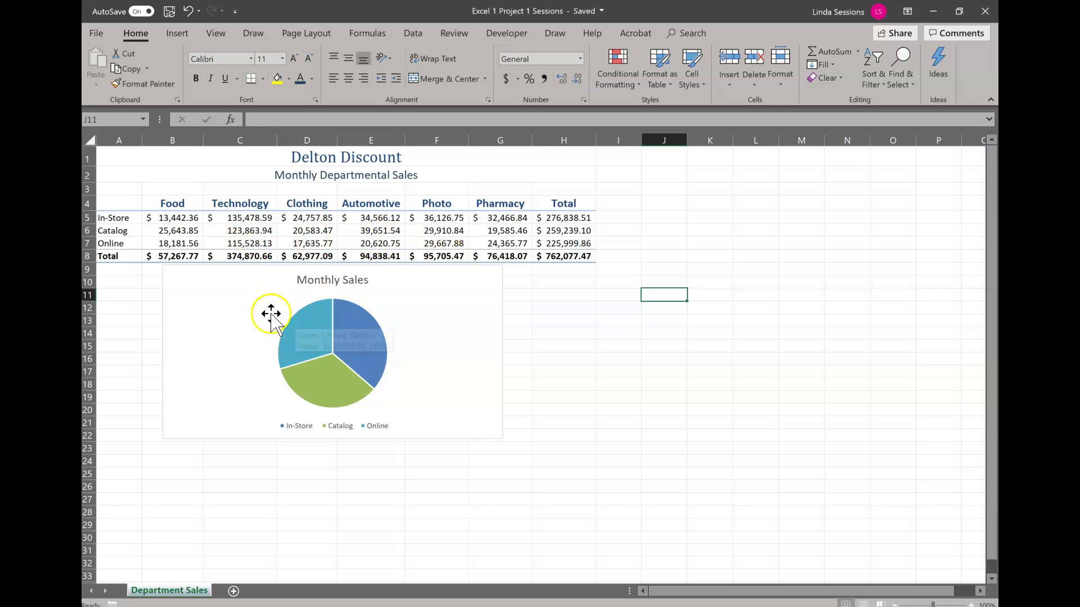
- Move the Monthly Sales pie chart onto a new chart sheet named Sales Analysis Chart
left_click(229, 315)
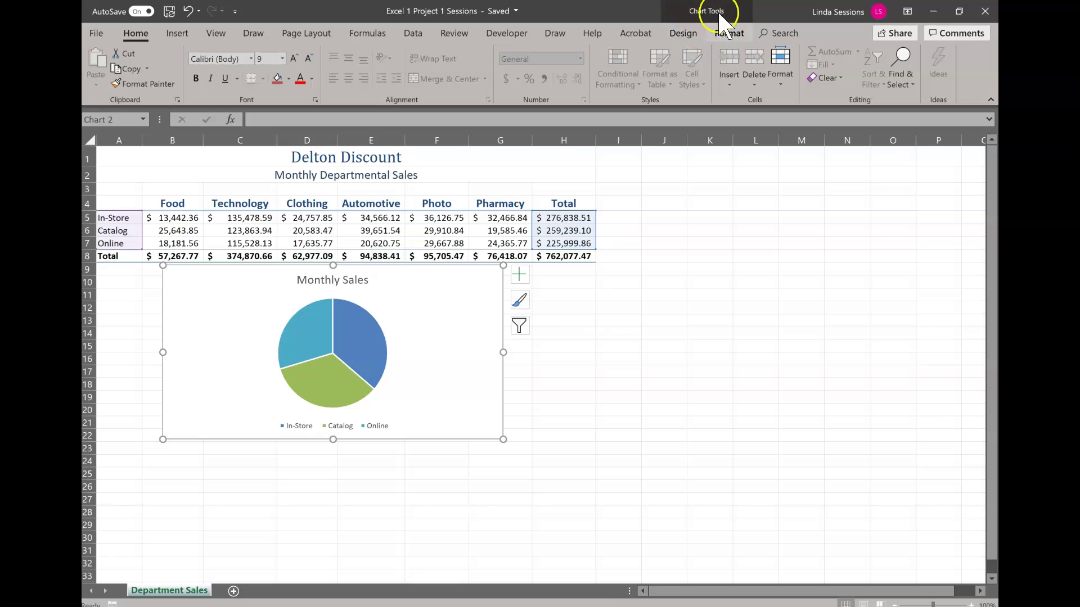
left_click(683, 34)
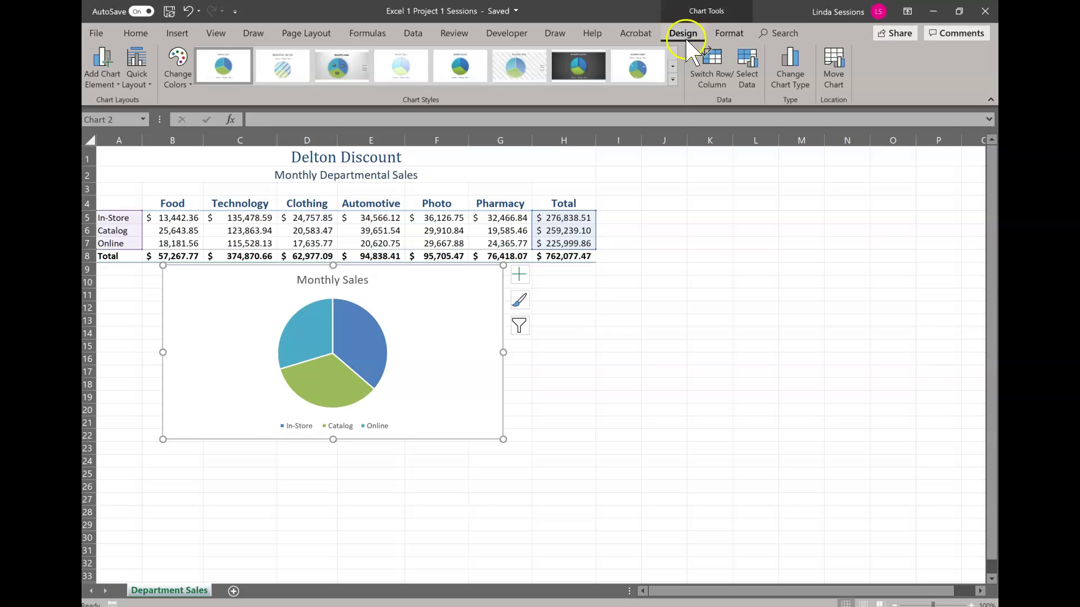
left_click(836, 76)
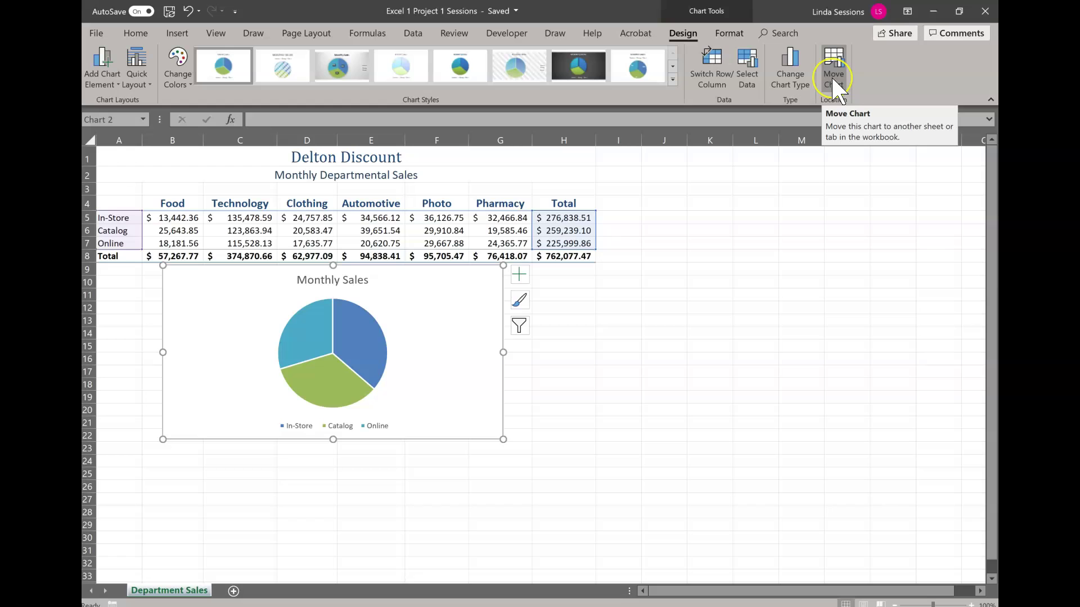
left_click(832, 79)
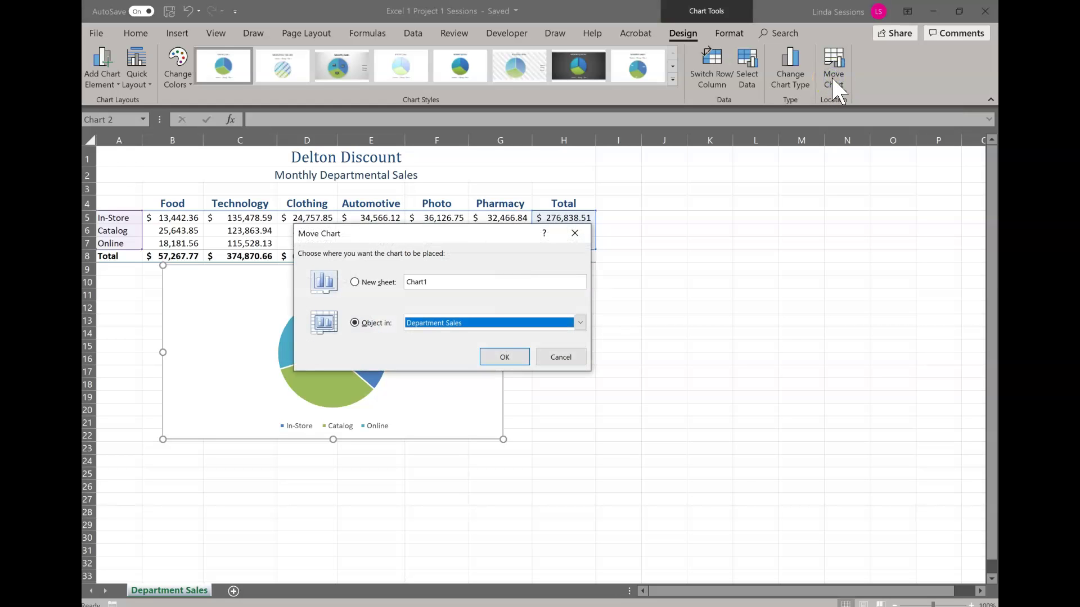
left_click(355, 282)
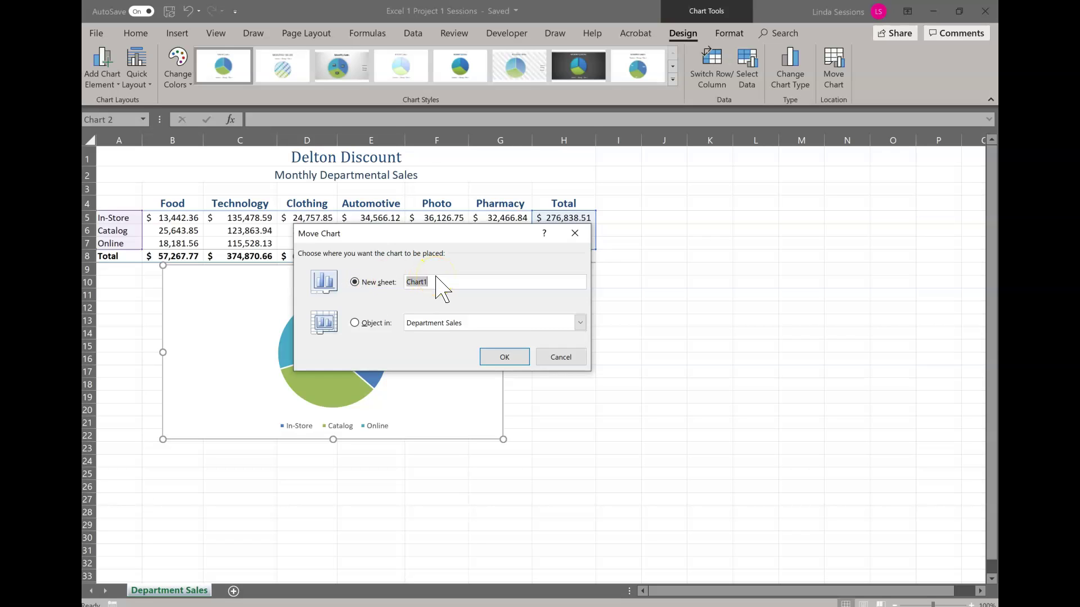
type("Sales Analysis")
left_click(514, 358)
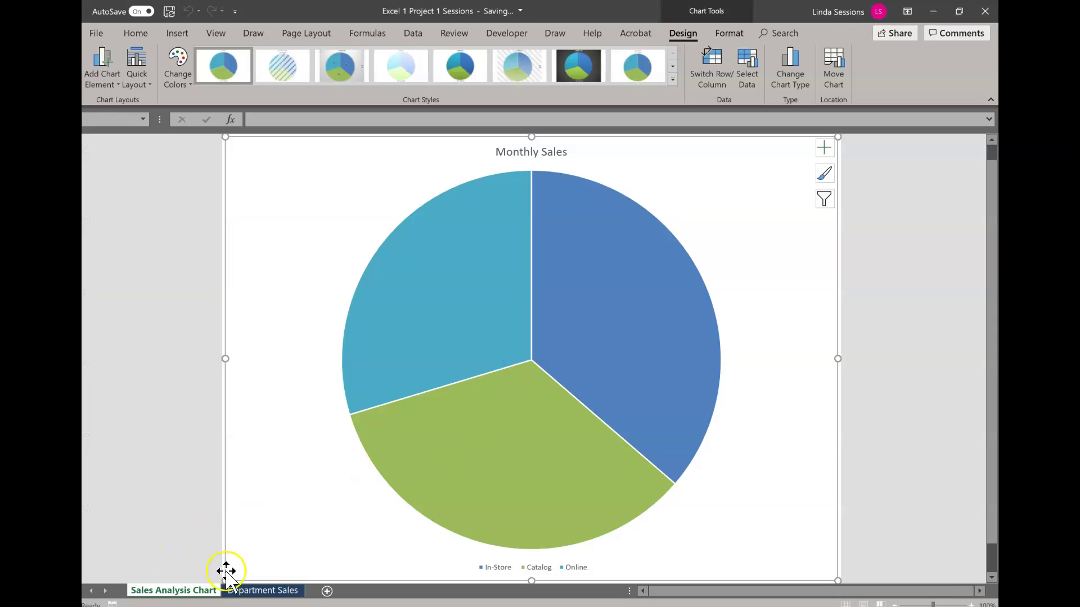
- On the Sales Analysis Chart sheet, replace the chart title text with MONTHLY SALES TOTALS
left_click(248, 590)
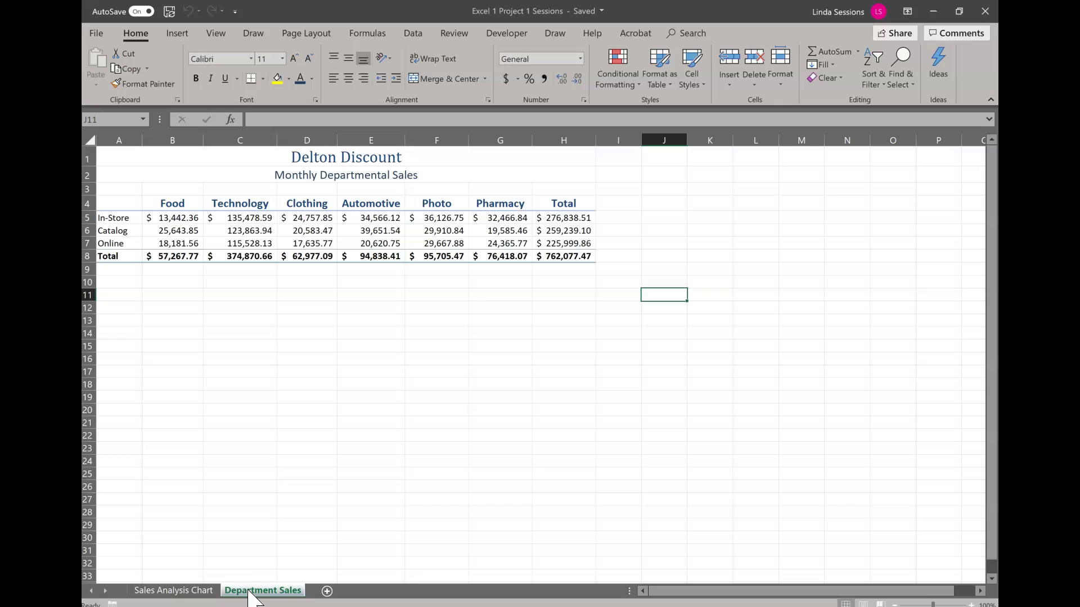
left_click(179, 591)
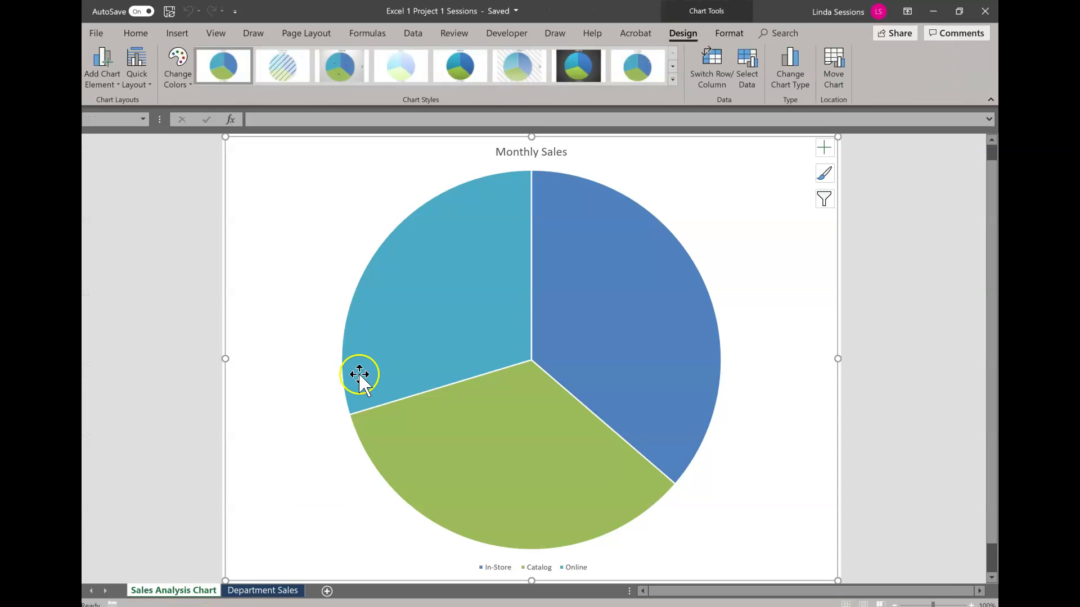
left_click(511, 151)
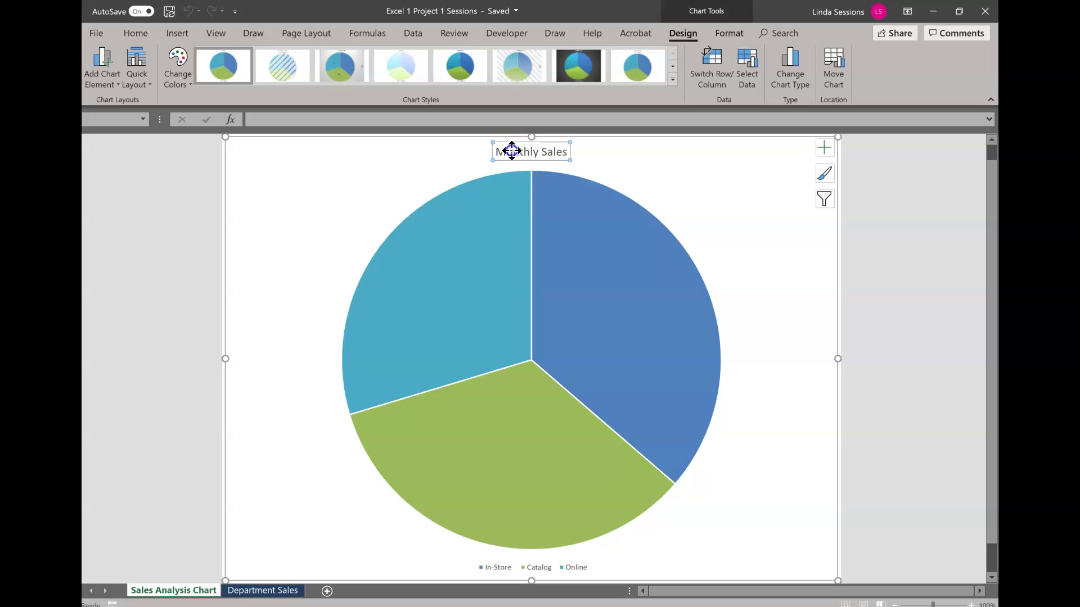
left_click_drag(498, 151, 569, 154)
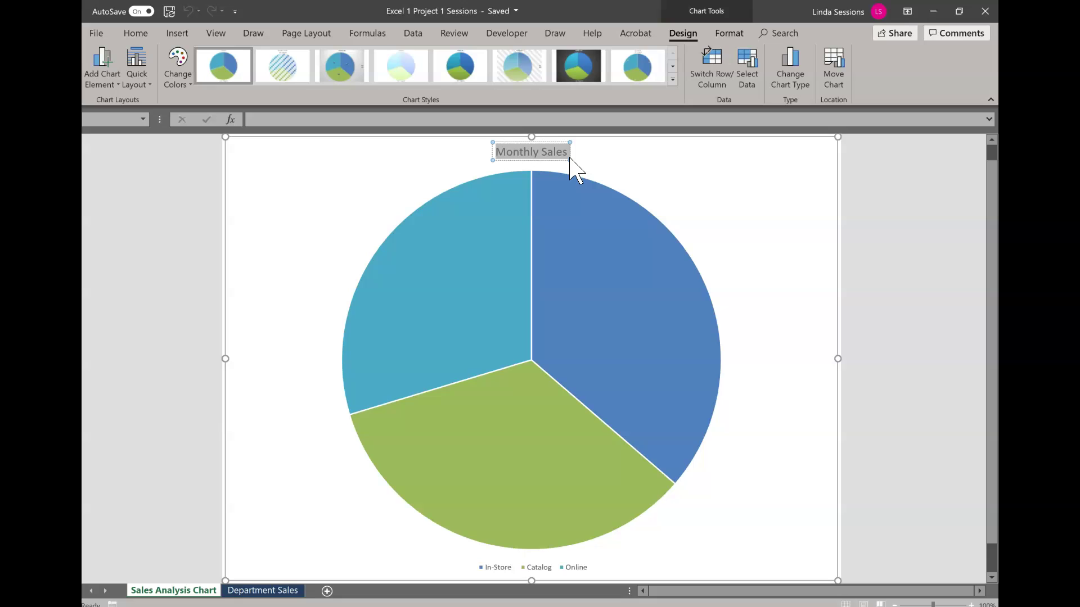
type("MONTHL")
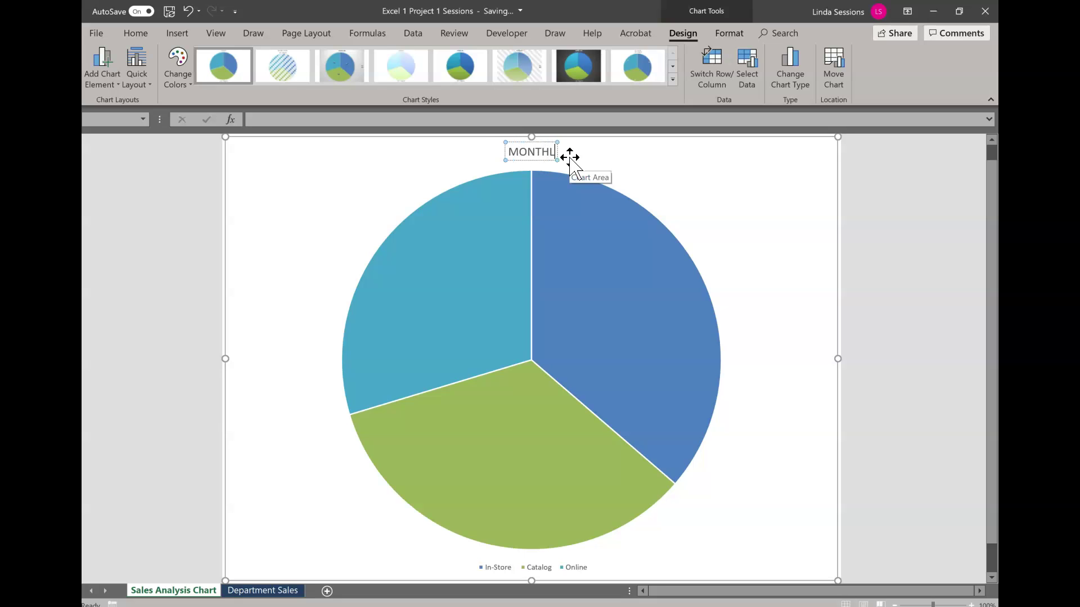
type("Y SALES")
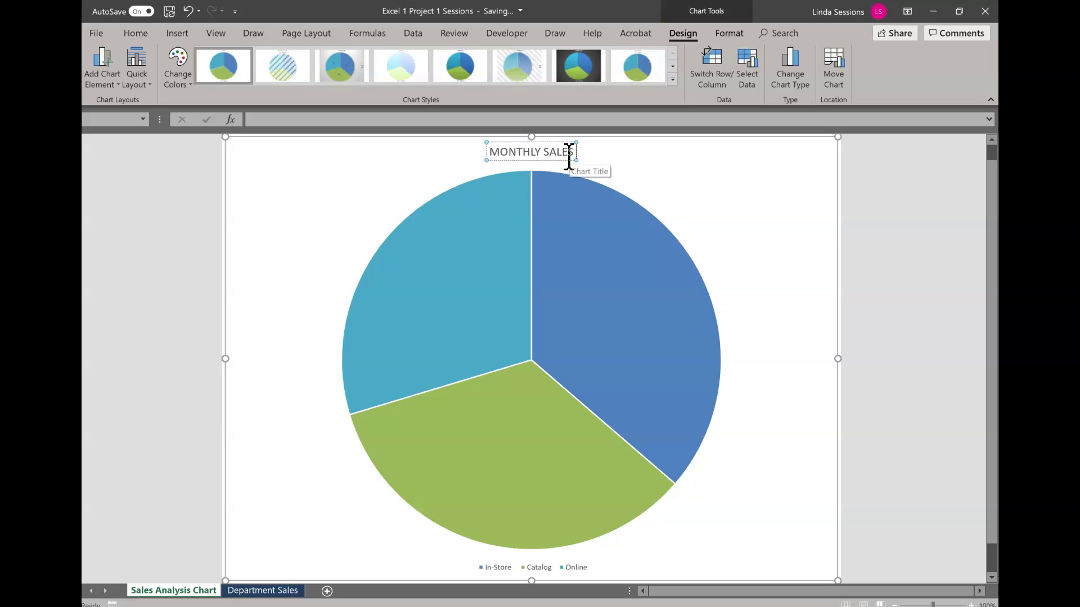
type(" TOTALS")
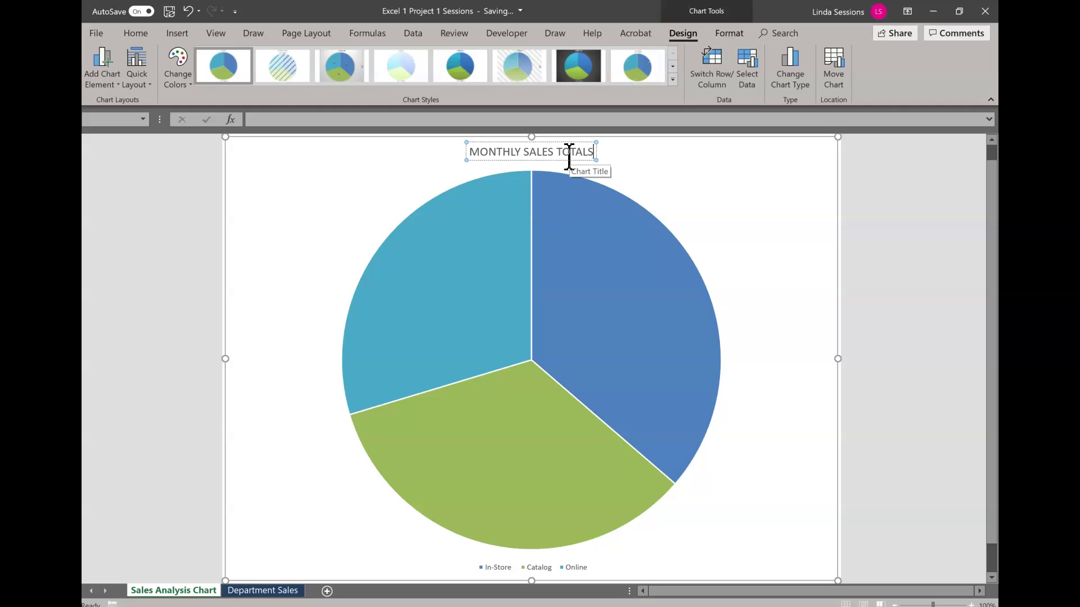
left_click(703, 162)
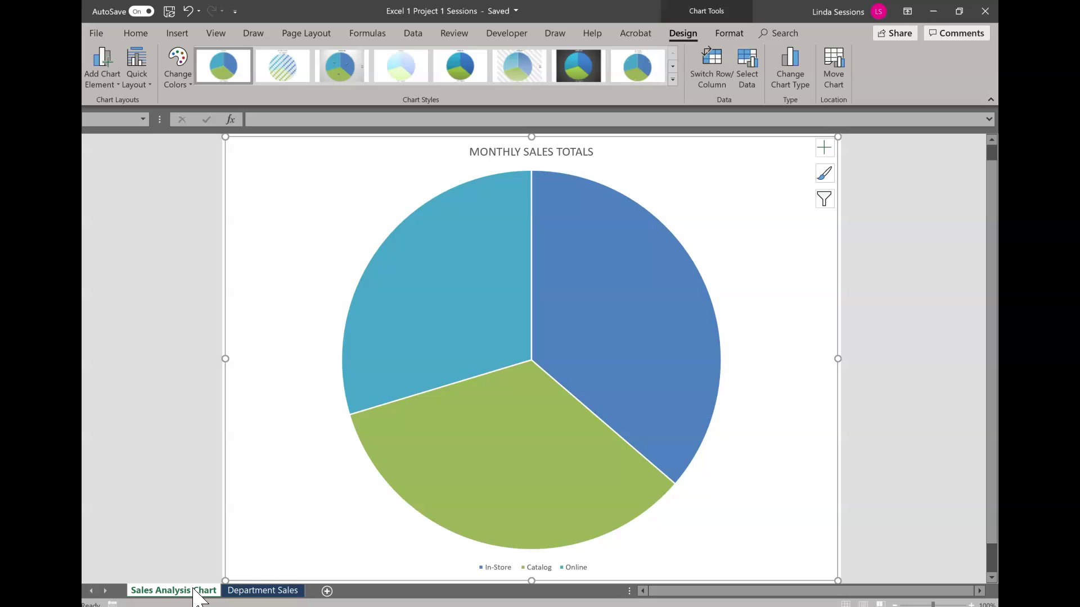
- On Department Sales, replace 'Delton' in the A1 title with the student's surname, correcting a typo
left_click(251, 592)
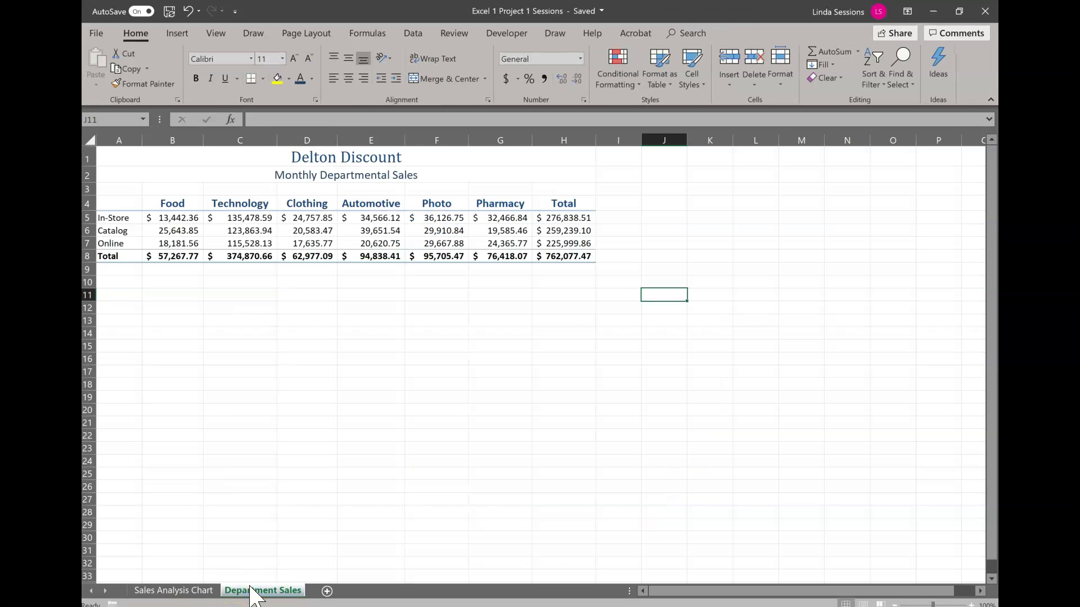
left_click(308, 157)
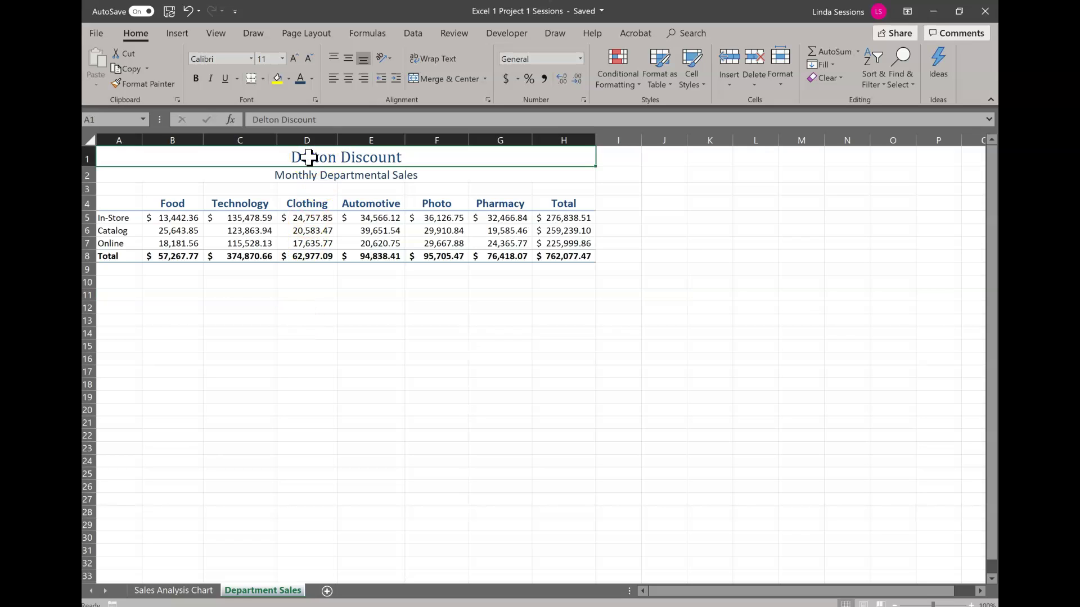
left_click_drag(284, 126, 224, 118)
type("sESSION")
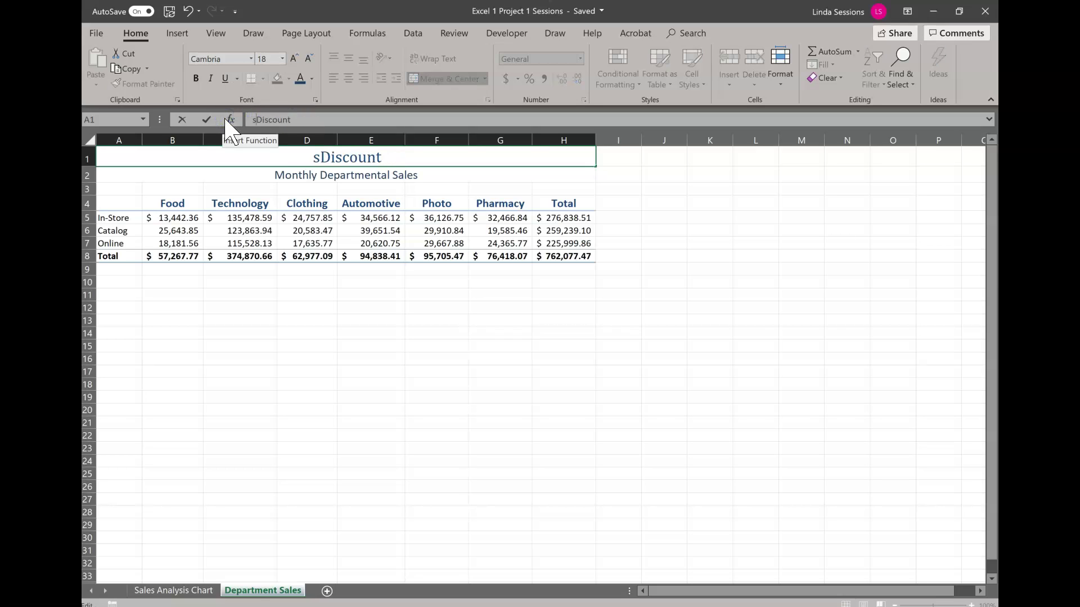
key("BackSpace")
key("BackSpace")
key("BackSpace")
key("BackSpace")
key("BackSpace")
key("BackSpace")
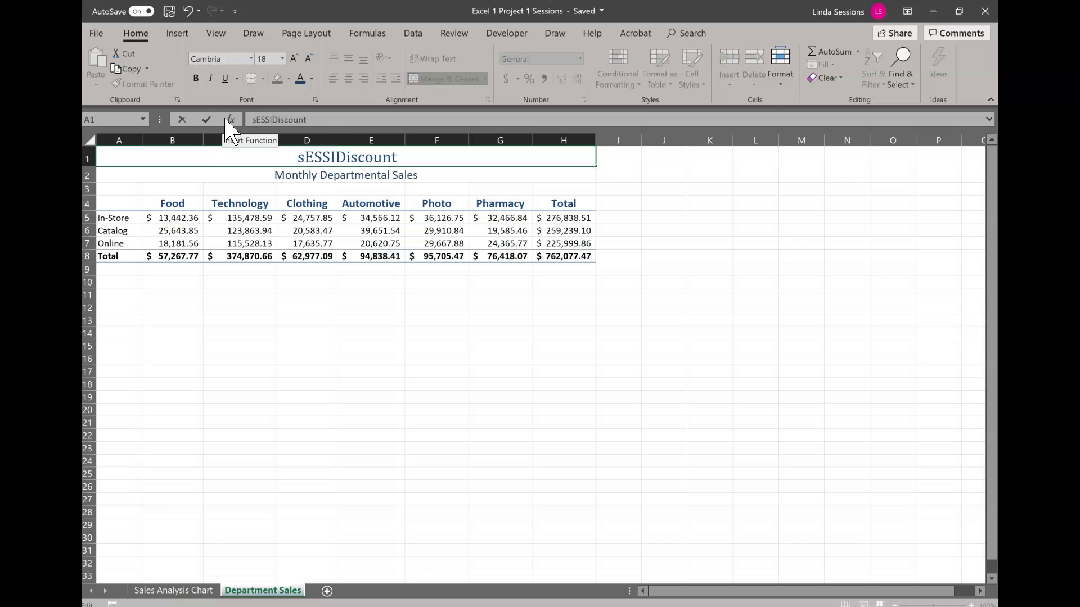
key("BackSpace")
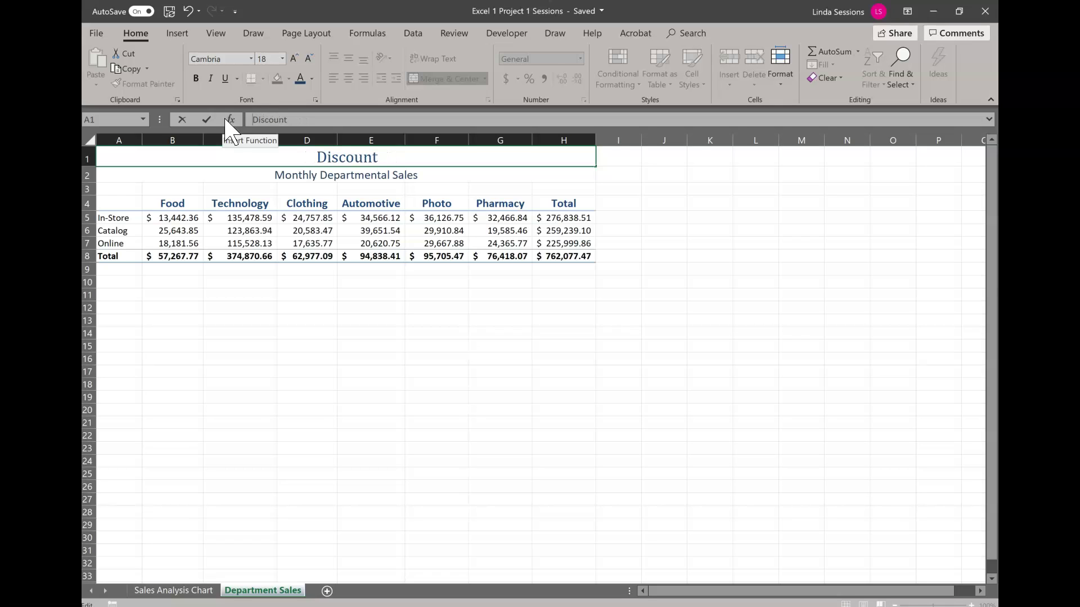
type("Sessions")
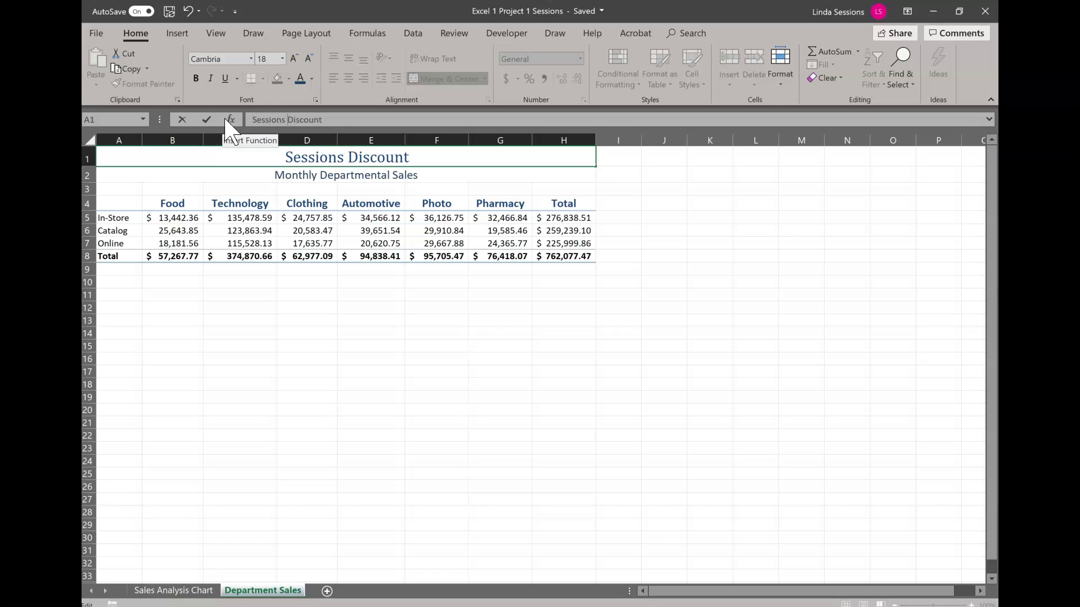
- Commit the new A1 title, save the workbook, and close its window
left_click(537, 345)
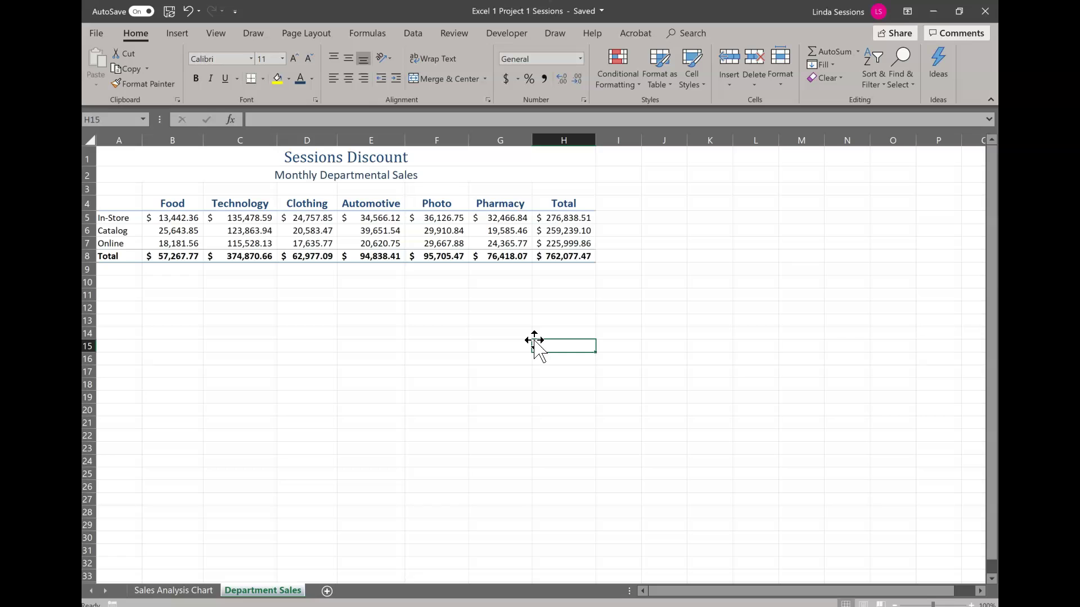
left_click(169, 13)
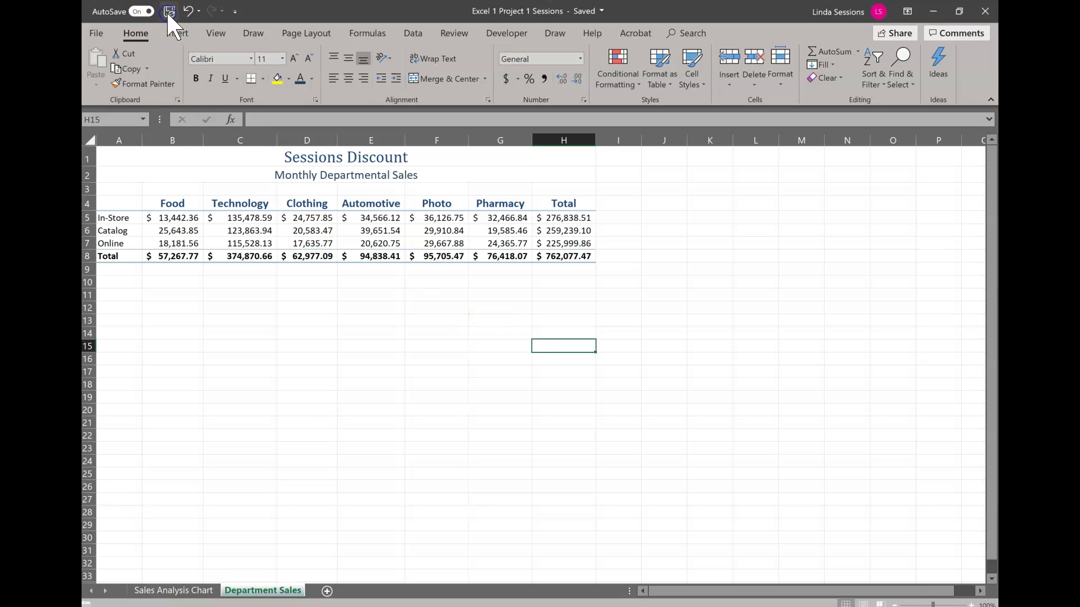
left_click(984, 12)
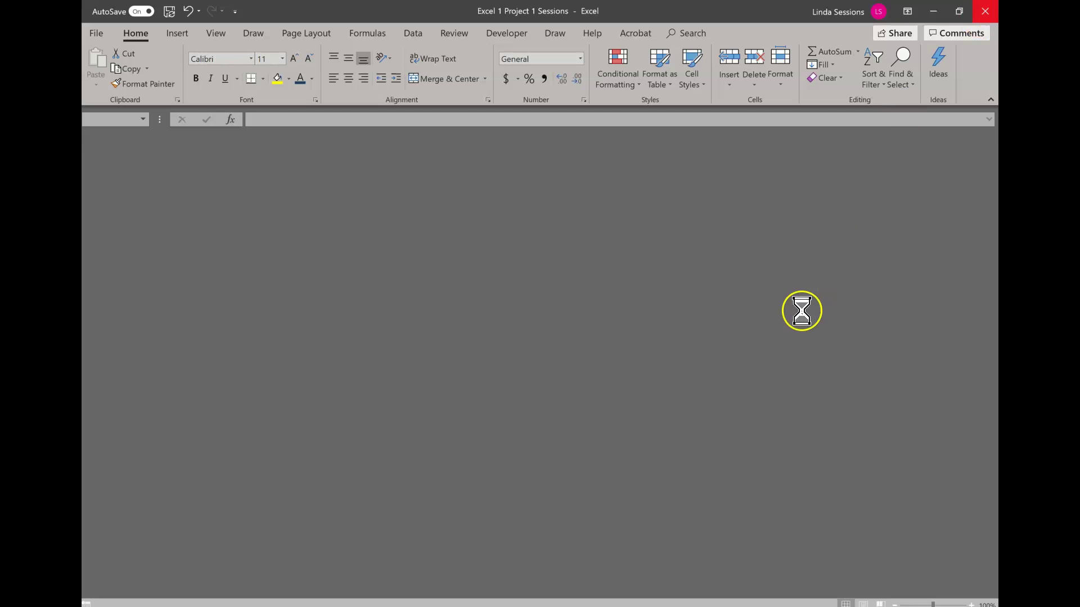